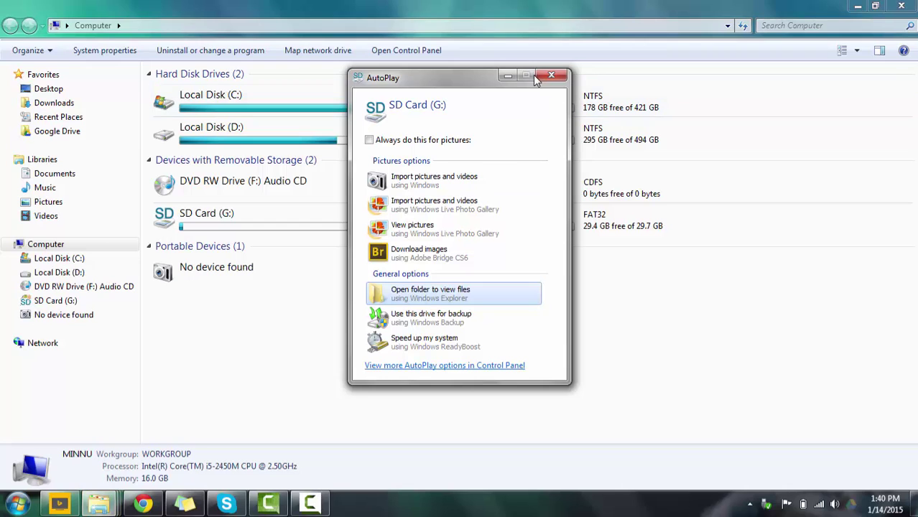
# - Dismiss AutoPlay and open SD Card (G:) to list its photos
pyautogui.click(551, 76)
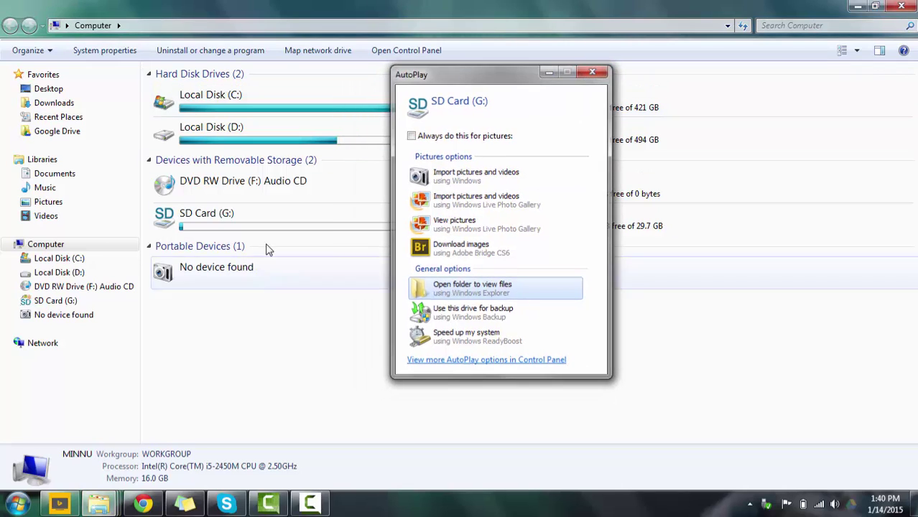
pyautogui.doubleClick(277, 237)
pyautogui.scroll(-3, 296, 289)
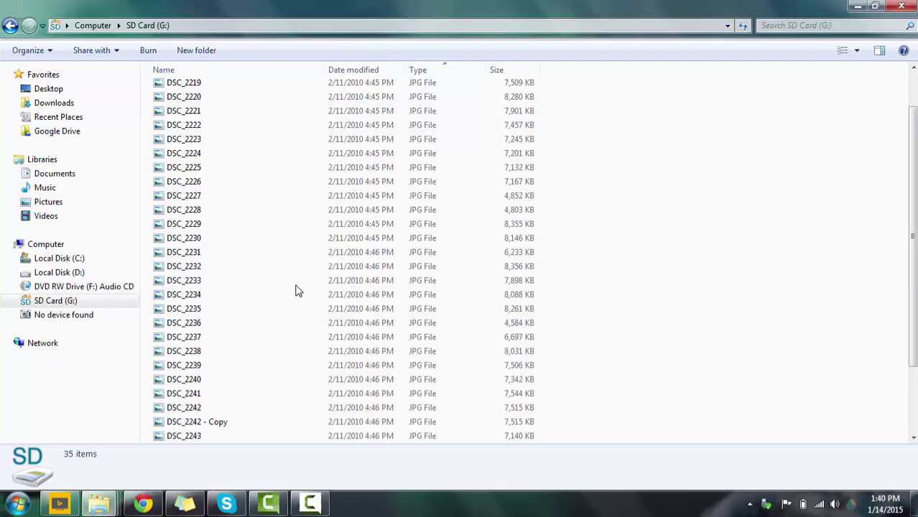
# - Delete DSC_2242 - Copy, DSC_2243 - Copy and DSC_2244 - Copy, leaving 32 items
pyautogui.click(240, 352)
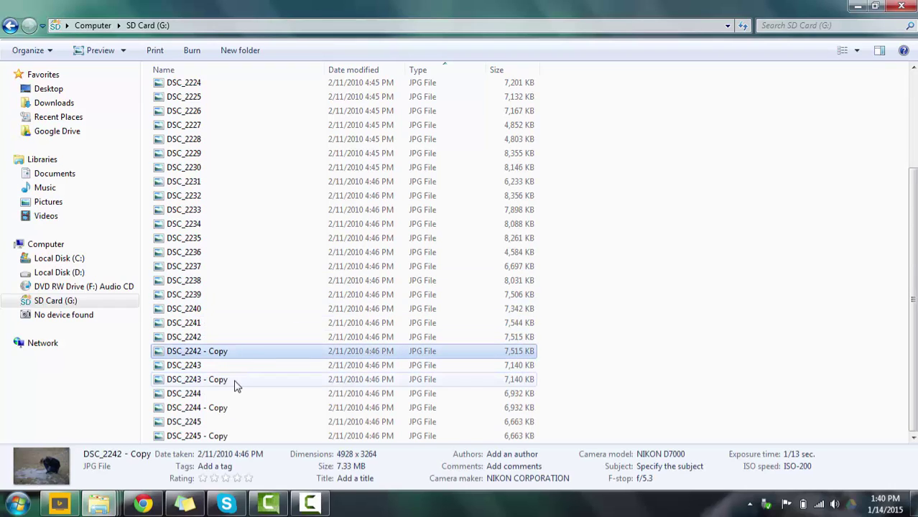
pyautogui.keyDown('ctrl'); pyautogui.click(235, 382); pyautogui.keyUp('ctrl')
pyautogui.keyDown('ctrl'); pyautogui.click(227, 408); pyautogui.keyUp('ctrl')
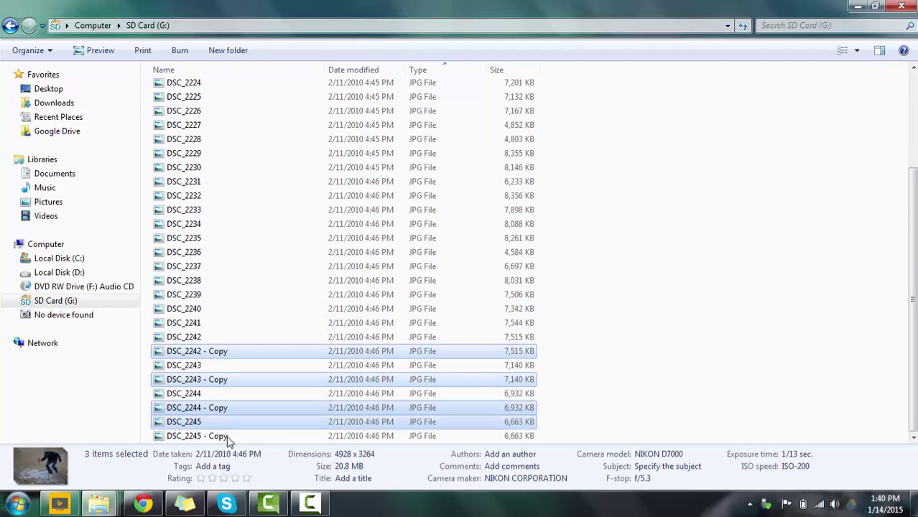
pyautogui.keyDown('ctrl'); pyautogui.click(227, 435); pyautogui.keyUp('ctrl')
pyautogui.keyDown('ctrl'); pyautogui.click(226, 434); pyautogui.keyUp('ctrl')
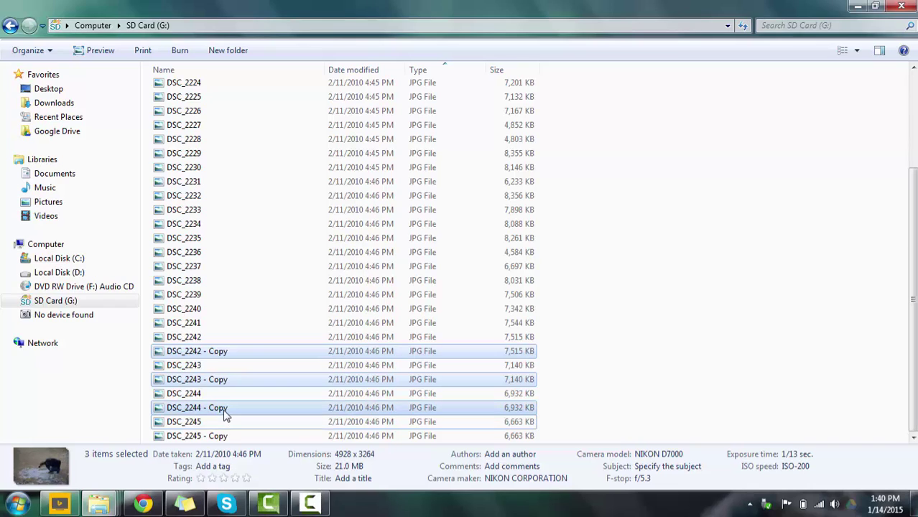
pyautogui.press('Delete')
pyautogui.press('Return')
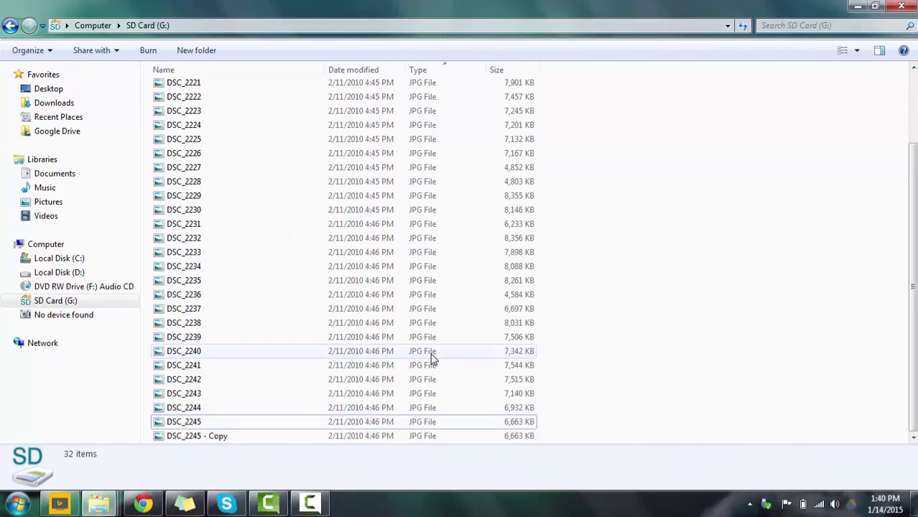
# - Browse from Computer into the portable device's Card > DCIM > Camera folder
pyautogui.click(92, 25)
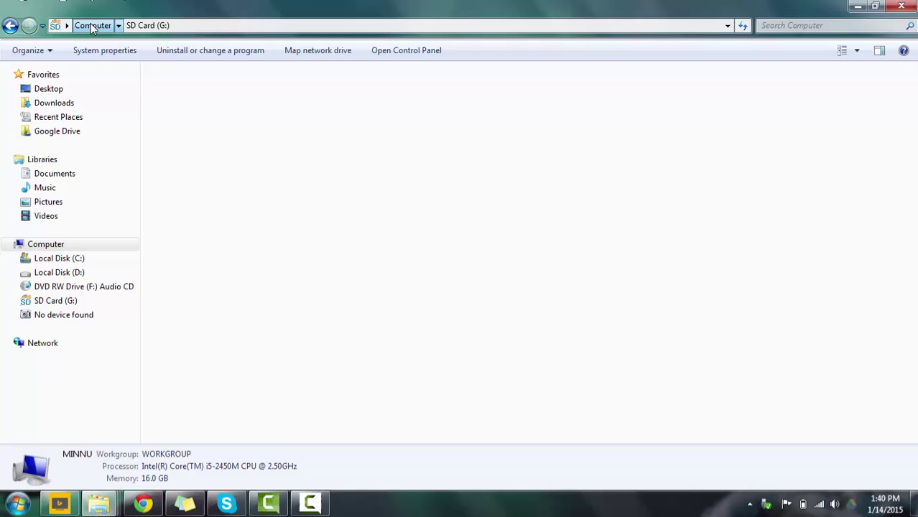
pyautogui.doubleClick(263, 276)
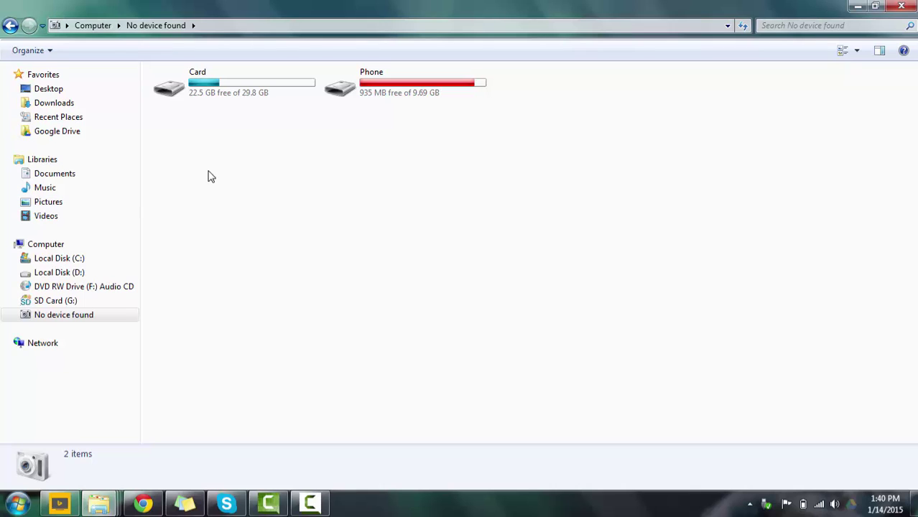
pyautogui.click(107, 32)
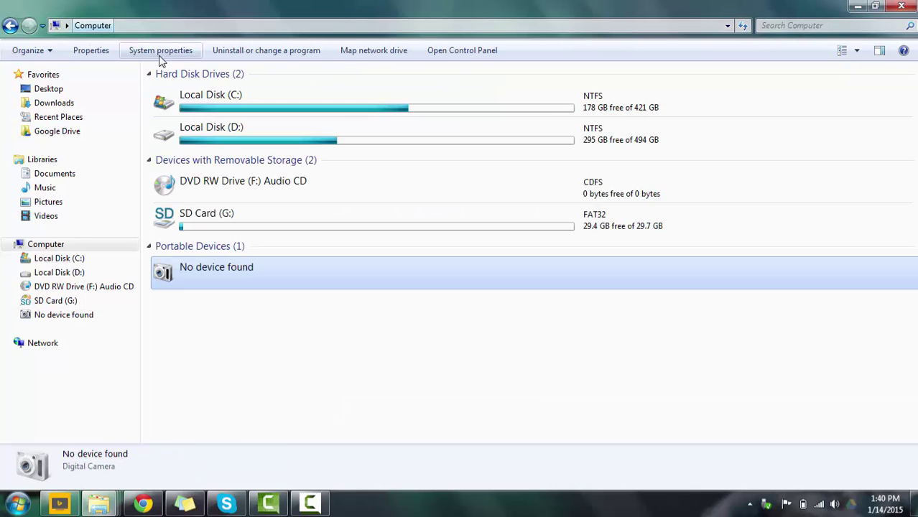
pyautogui.doubleClick(199, 284)
pyautogui.doubleClick(230, 92)
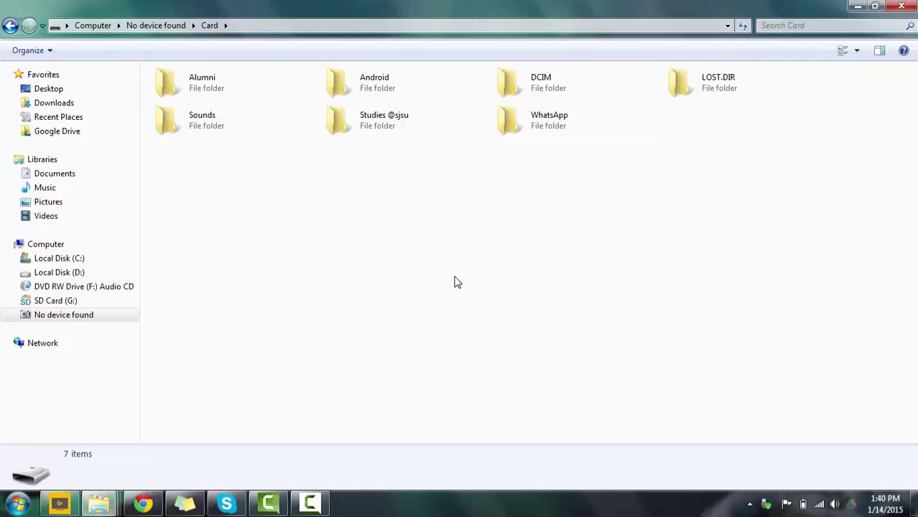
pyautogui.click(546, 78)
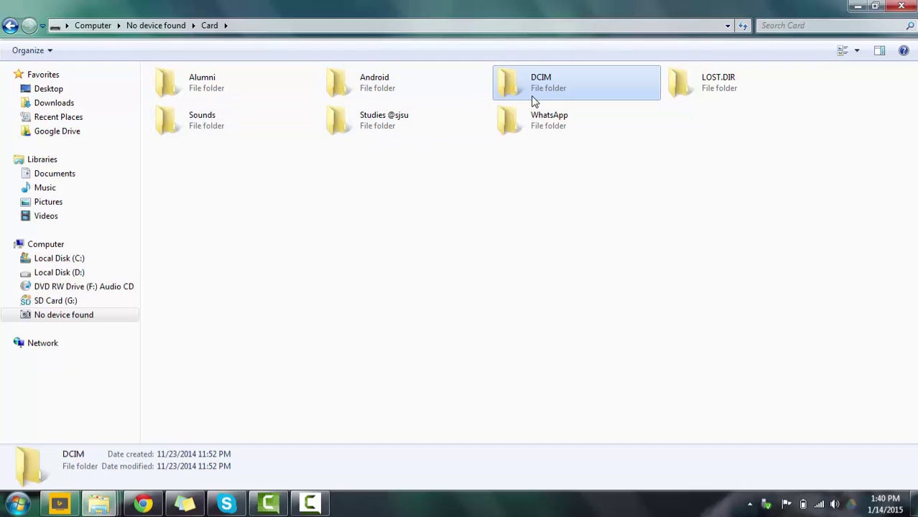
pyautogui.doubleClick(534, 102)
pyautogui.doubleClick(188, 75)
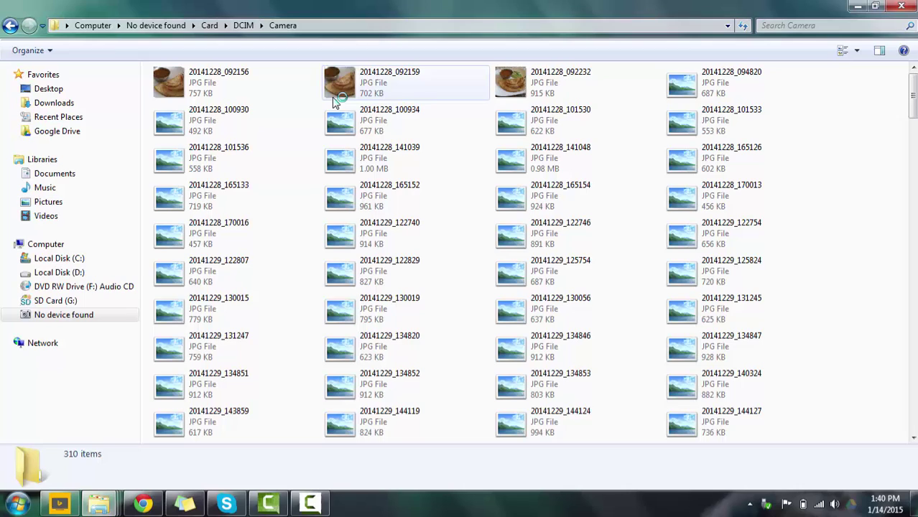
# - Try deleting photo 20141228_092159 but decline, refresh, and return to Card
pyautogui.click(340, 89)
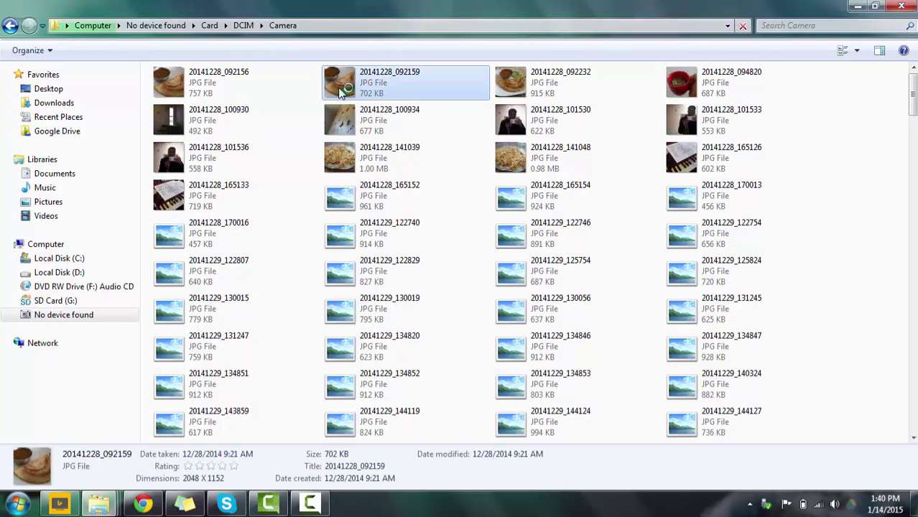
pyautogui.press('Delete')
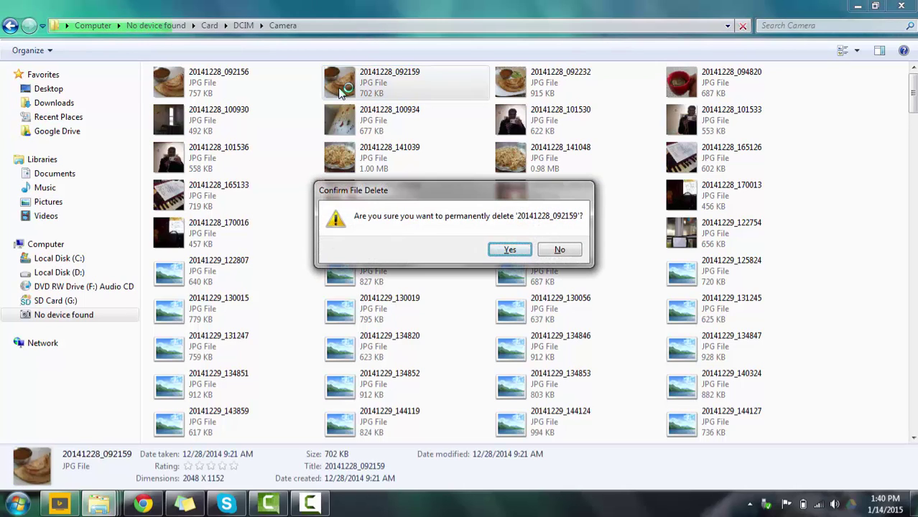
pyautogui.press('Escape')
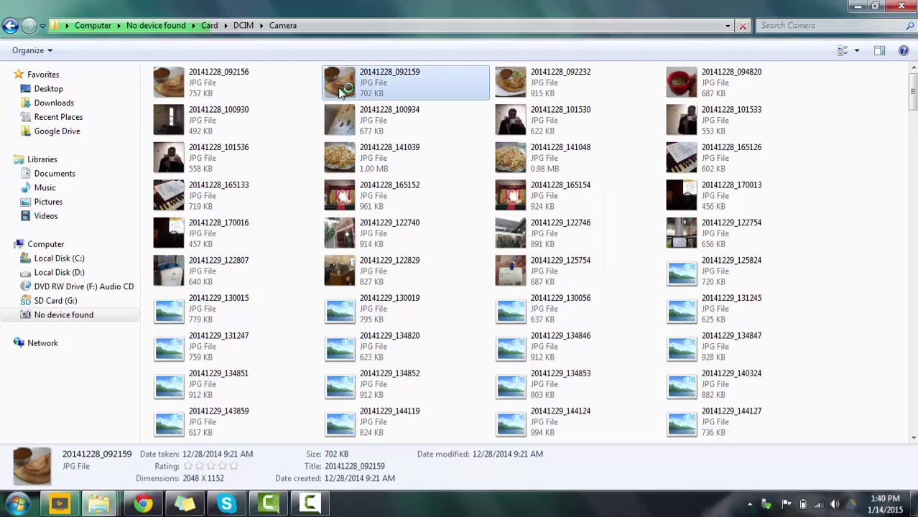
pyautogui.press('F5')
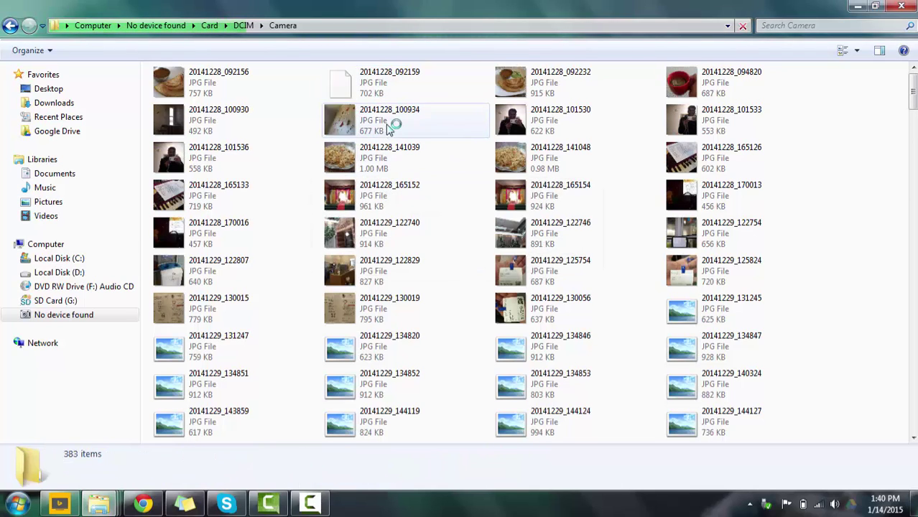
pyautogui.click(242, 26)
pyautogui.click(216, 25)
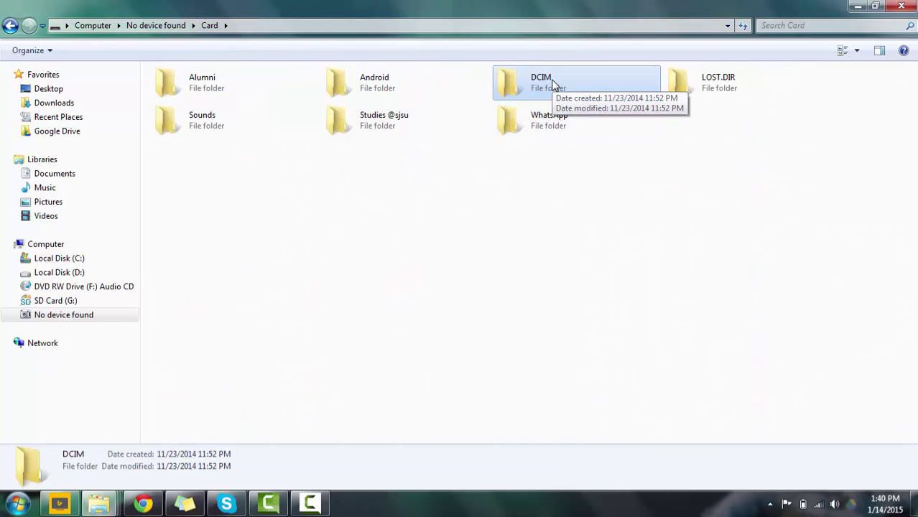
pyautogui.click(353, 356)
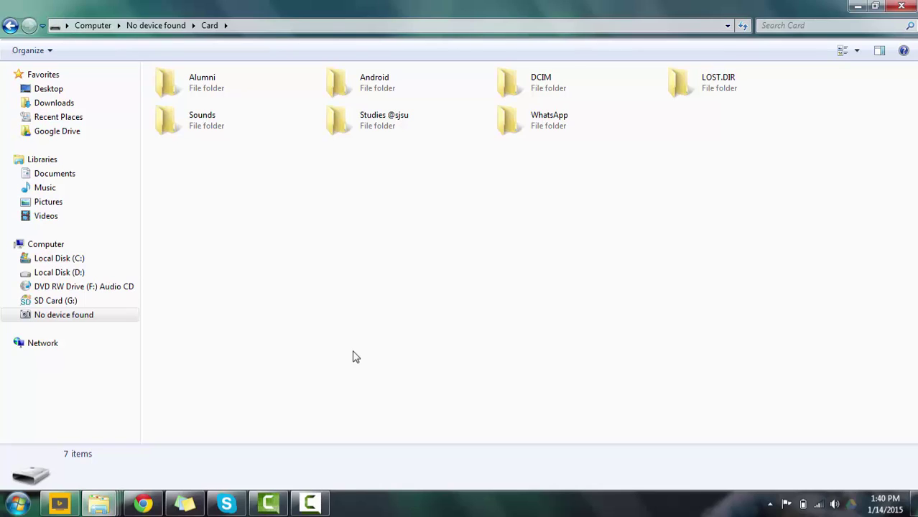
# - Launch Registry Editor by running regedit from the Run dialog
pyautogui.press('super+r')
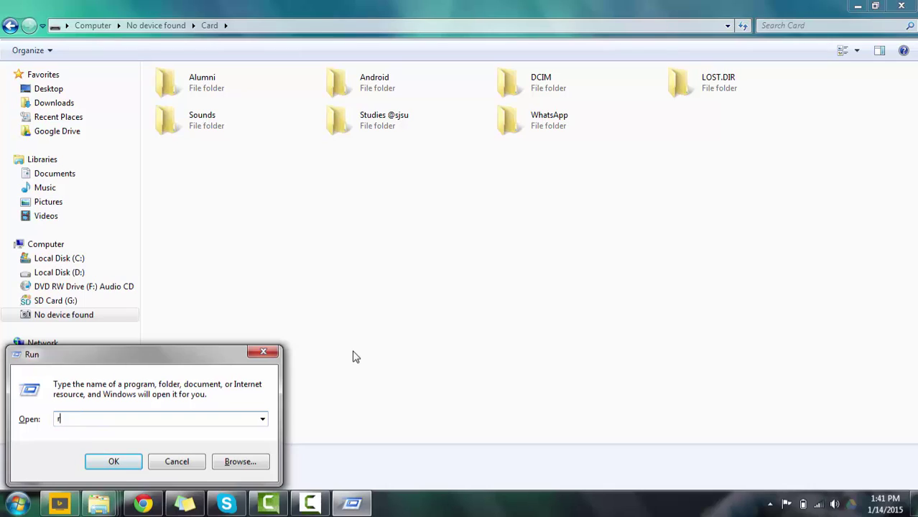
pyautogui.write('egedi')
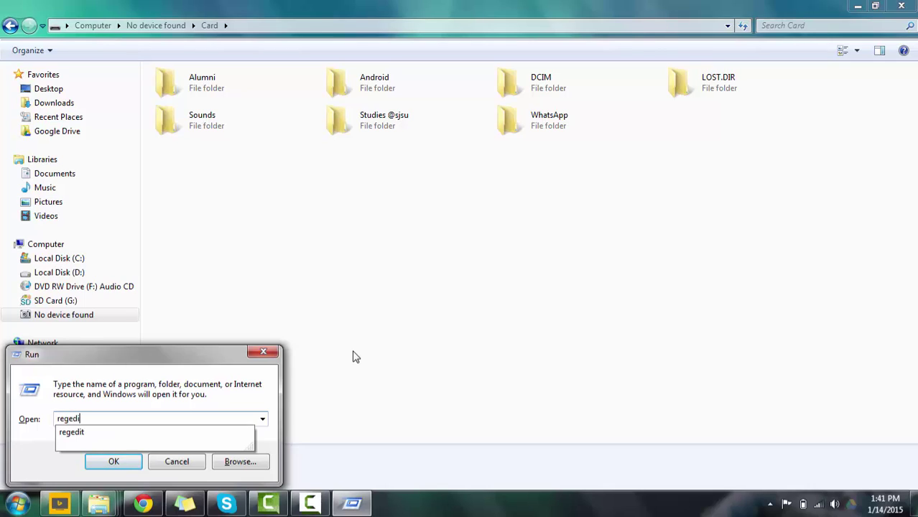
pyautogui.write('t')
pyautogui.press('Return')
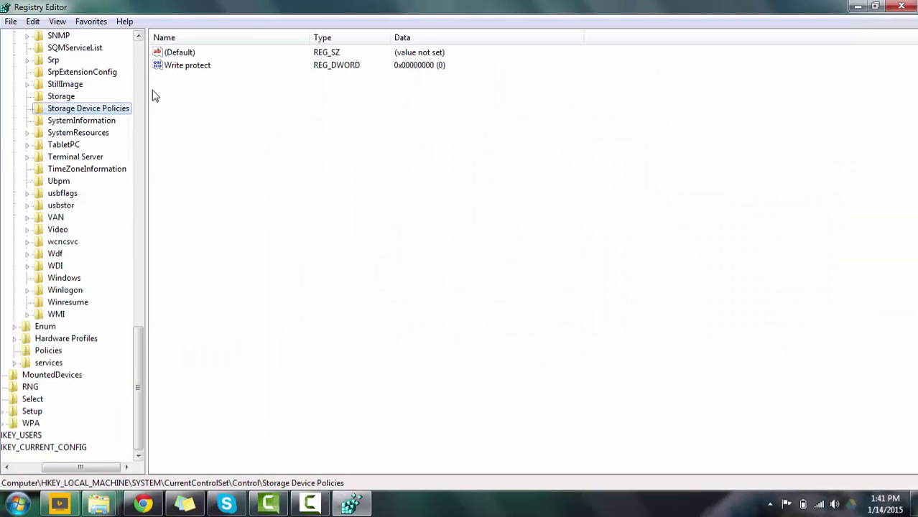
# - Expand HKEY_LOCAL_MACHINE and open its SYSTEM key
pyautogui.click(137, 69)
pyautogui.click(139, 56)
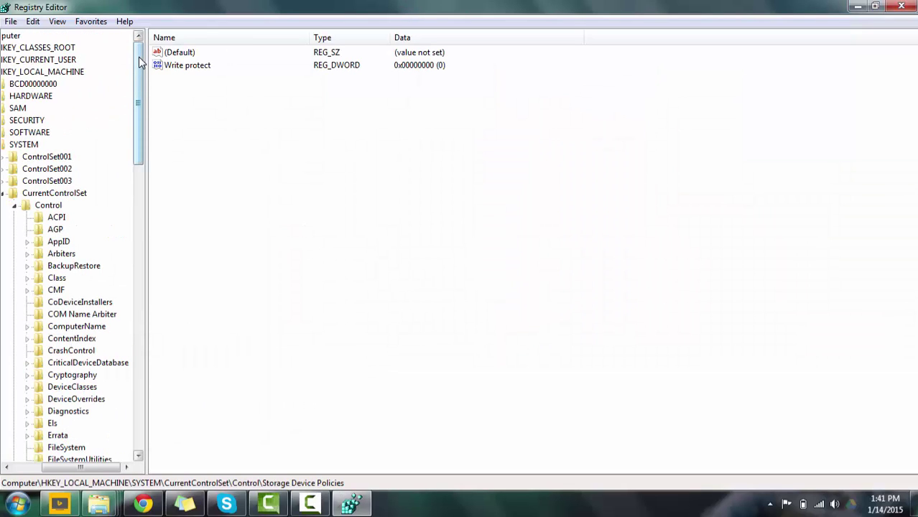
pyautogui.click(47, 75)
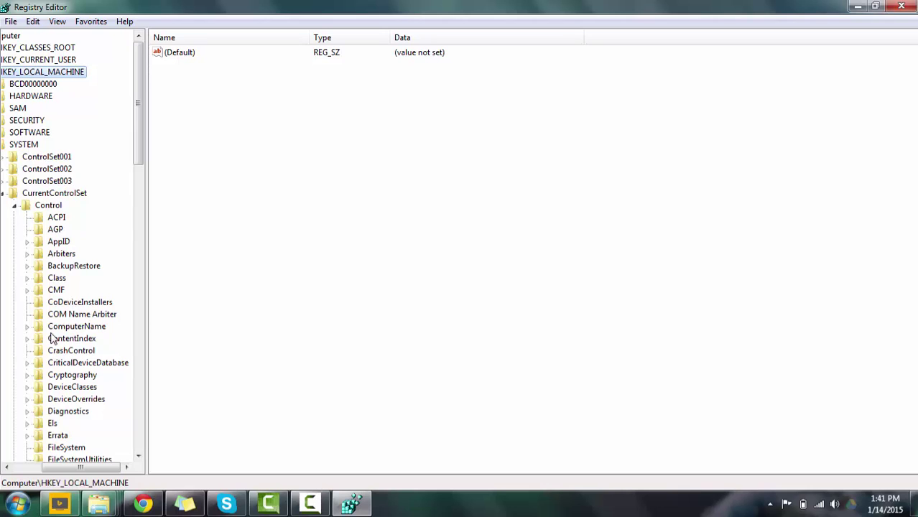
pyautogui.moveTo(58, 468); pyautogui.dragTo(30, 468)
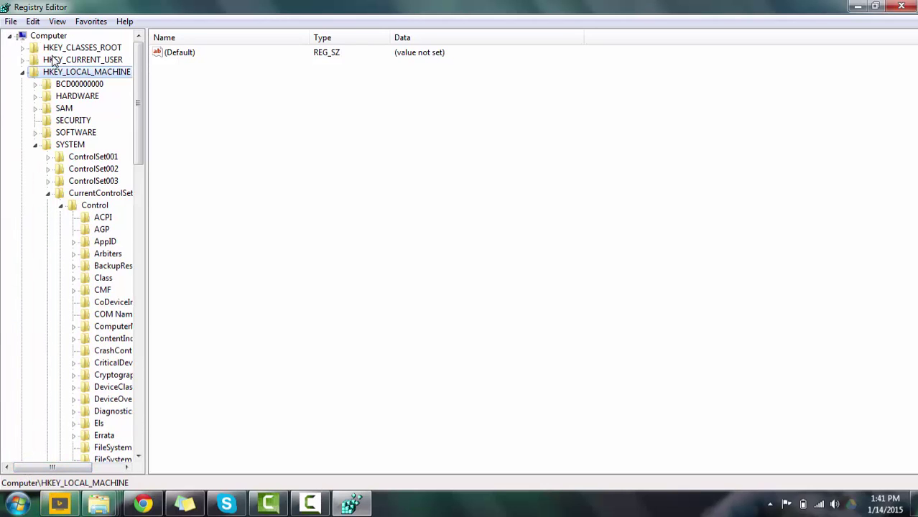
pyautogui.doubleClick(94, 74)
pyautogui.doubleClick(95, 74)
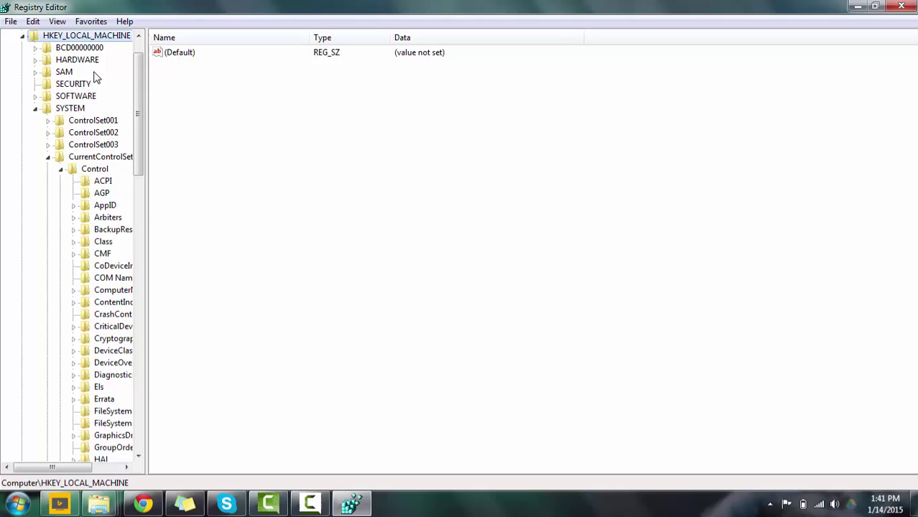
pyautogui.click(71, 109)
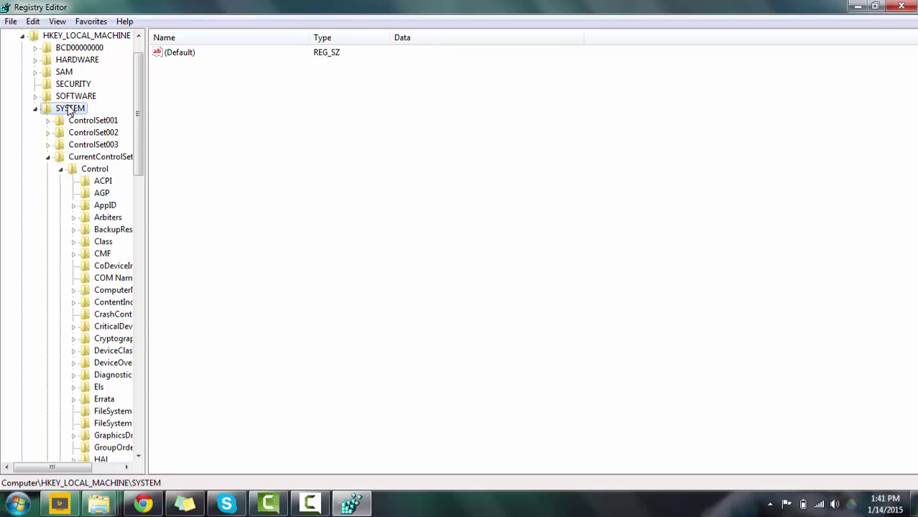
# - Navigate CurrentControlSet > Control and select Storage Device Policies to show Write protect 0
pyautogui.click(95, 170)
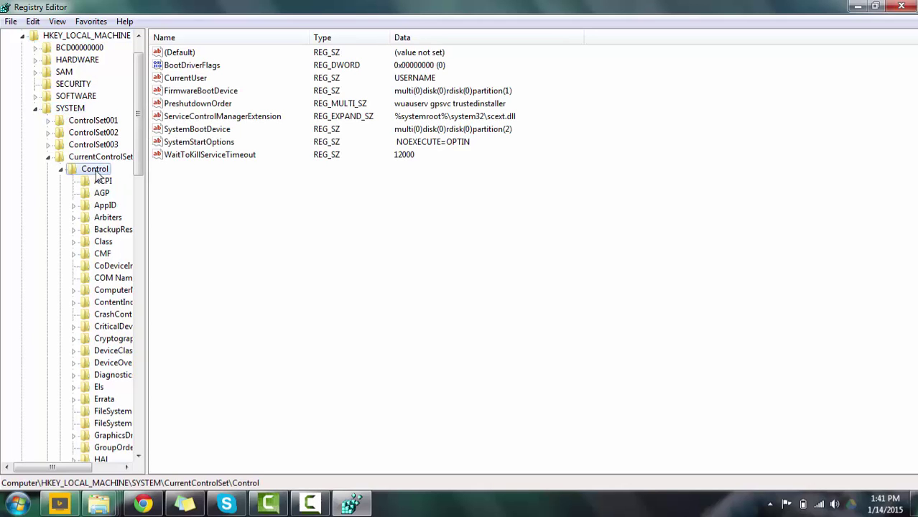
pyautogui.click(60, 110)
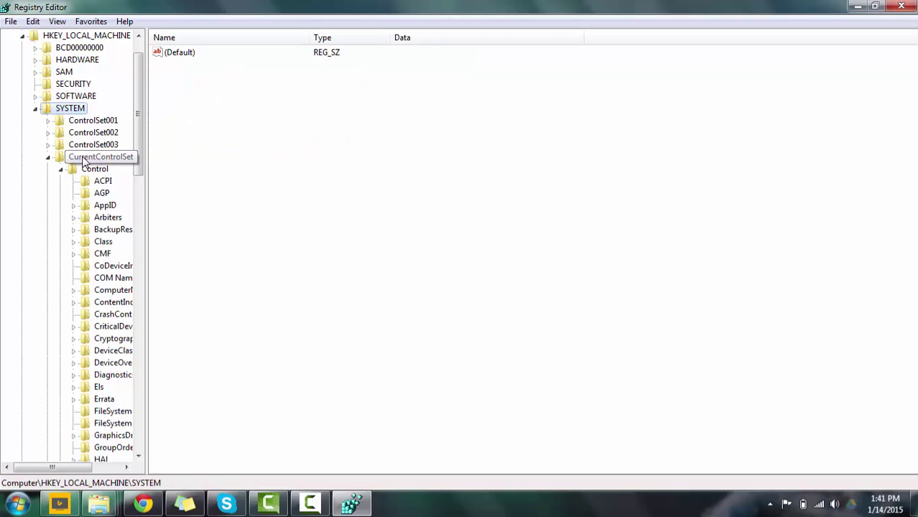
pyautogui.click(119, 160)
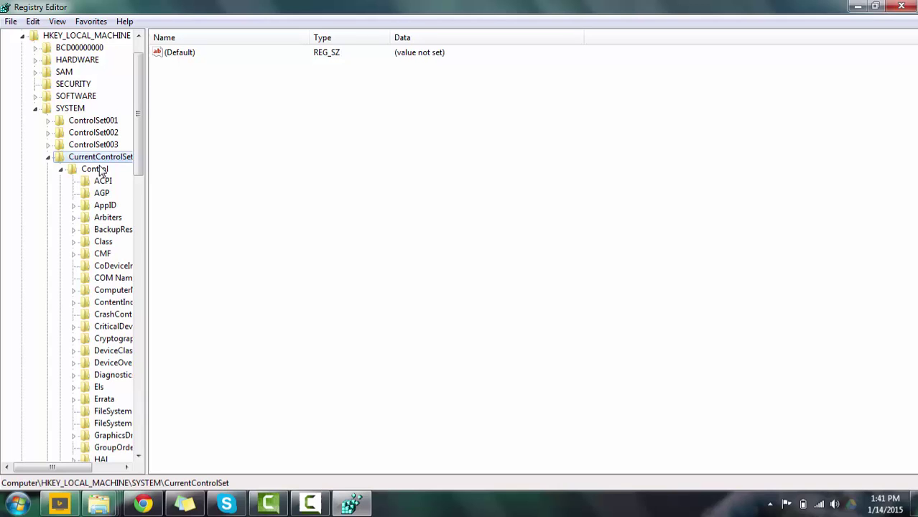
pyautogui.click(95, 169)
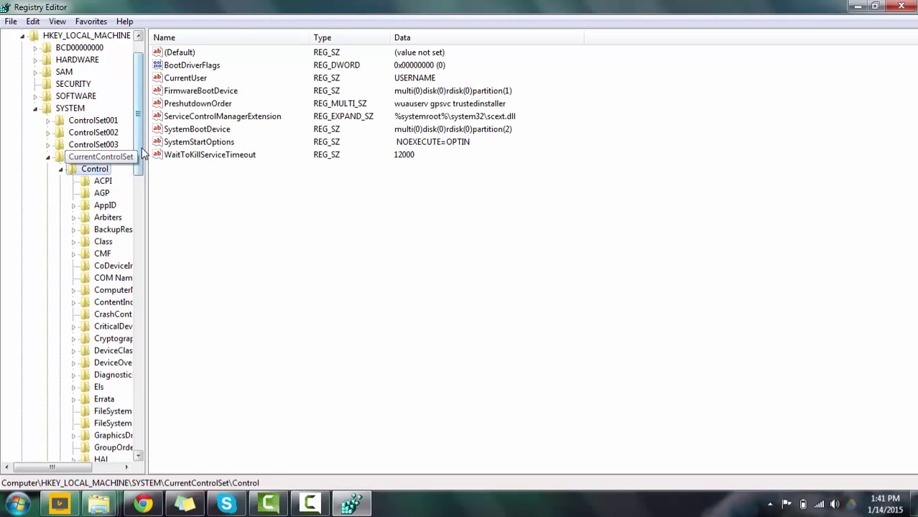
pyautogui.moveTo(144, 155); pyautogui.dragTo(146, 400)
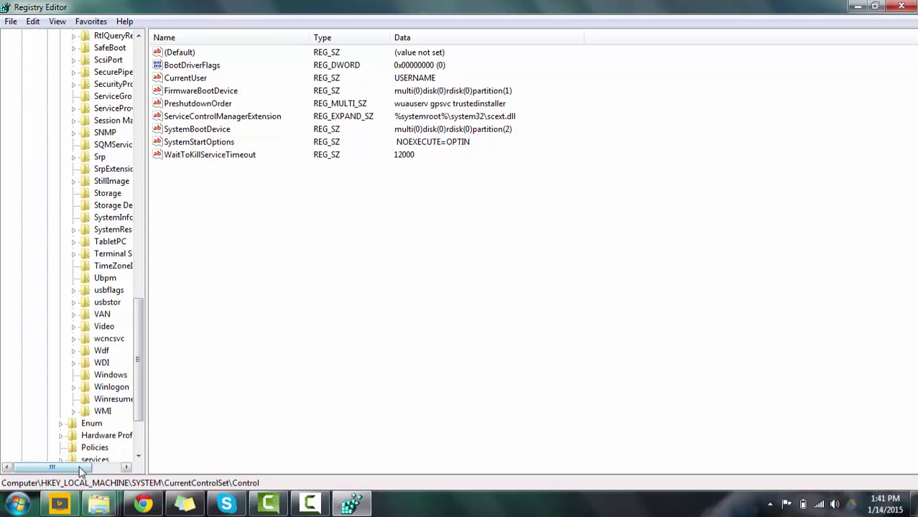
pyautogui.moveTo(50, 468); pyautogui.dragTo(70, 467)
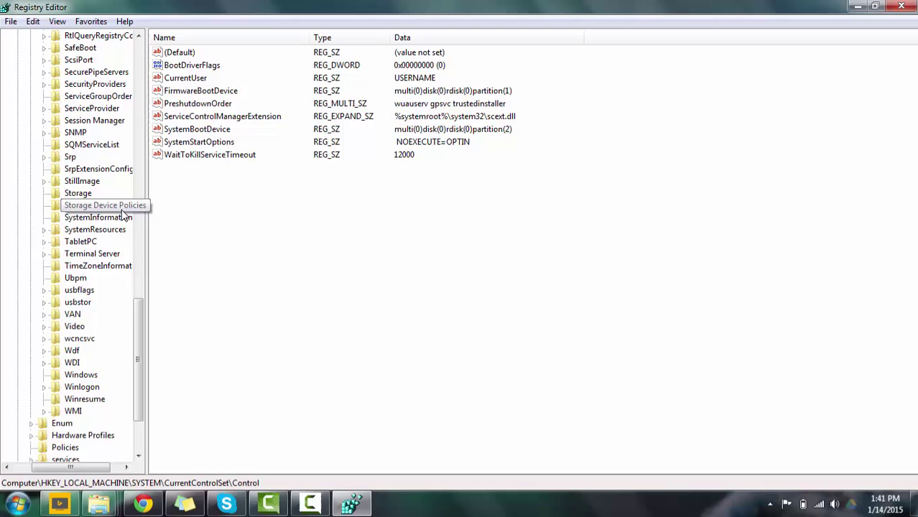
pyautogui.click(81, 208)
pyautogui.scroll(2, 138, 347)
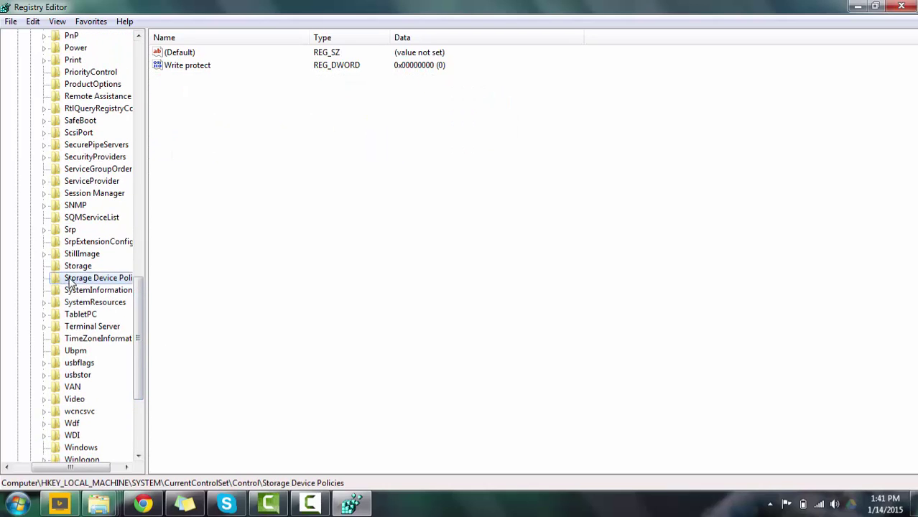
pyautogui.click(183, 68)
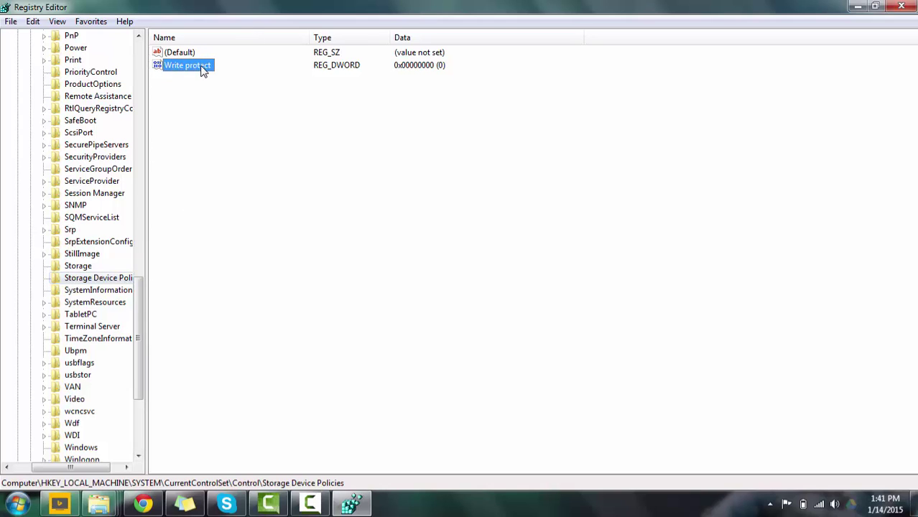
pyautogui.rightClick(203, 69)
pyautogui.doubleClick(188, 70)
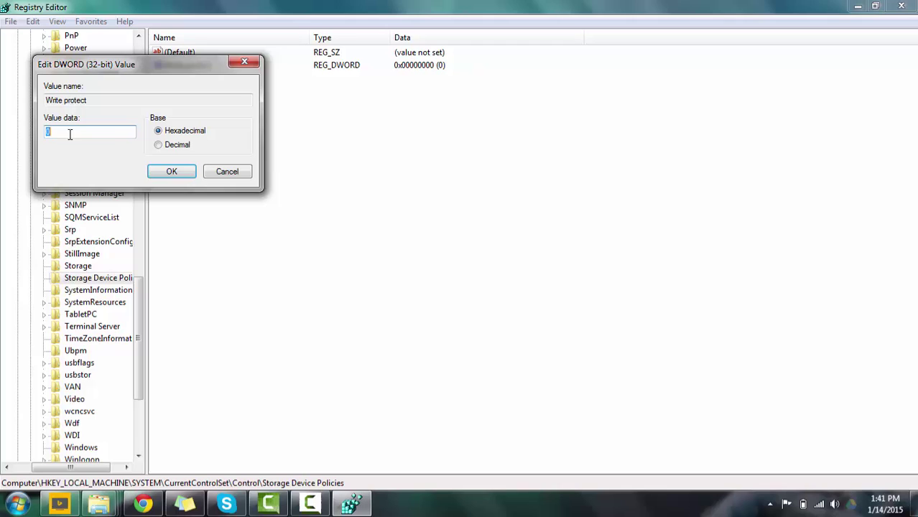
pyautogui.click(172, 171)
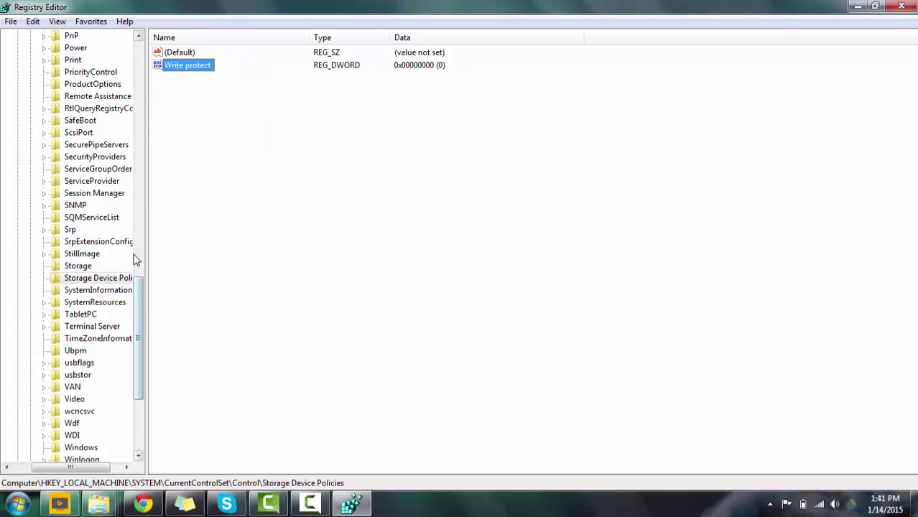
pyautogui.click(59, 278)
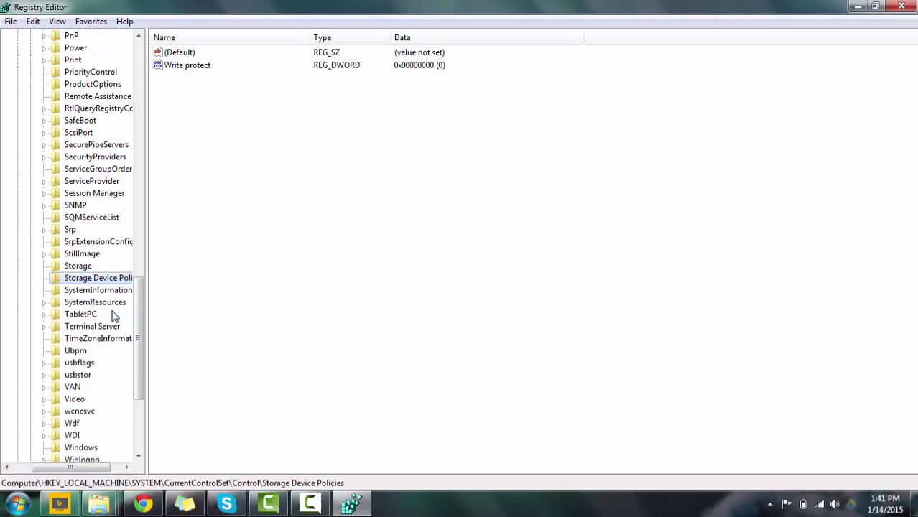
pyautogui.rightClick(95, 279)
# - Delete the Storage Device Policies key under Control and confirm the deletion
pyautogui.click(149, 336)
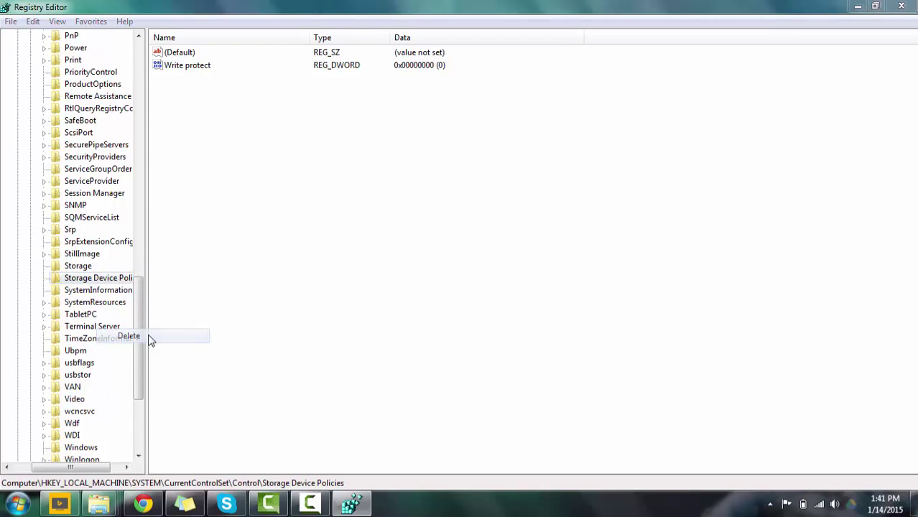
pyautogui.click(533, 251)
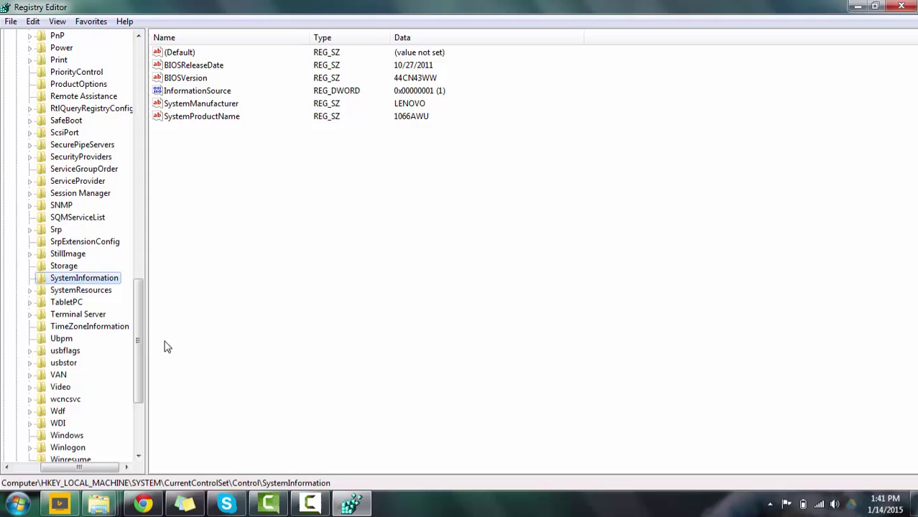
pyautogui.moveTo(142, 345); pyautogui.dragTo(144, 124)
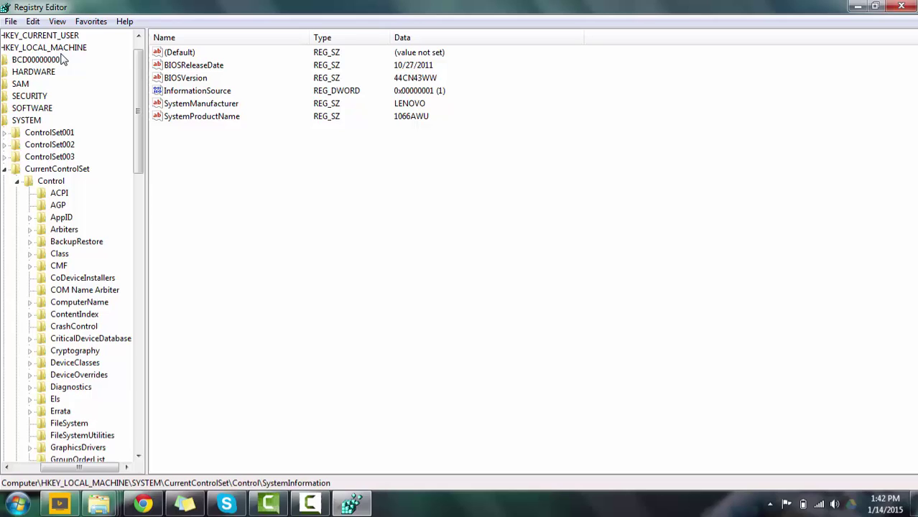
# - Add a new key under the Control key
pyautogui.click(52, 181)
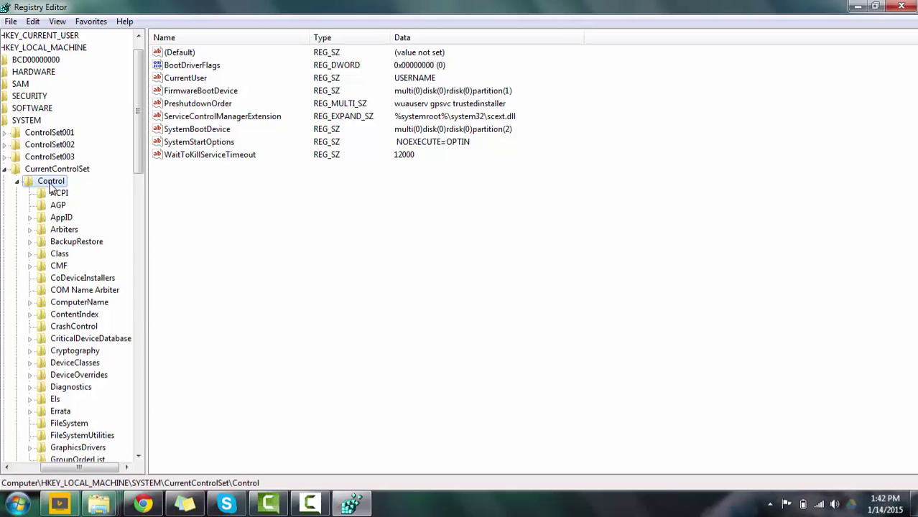
pyautogui.rightClick(52, 187)
pyautogui.moveTo(117, 209)
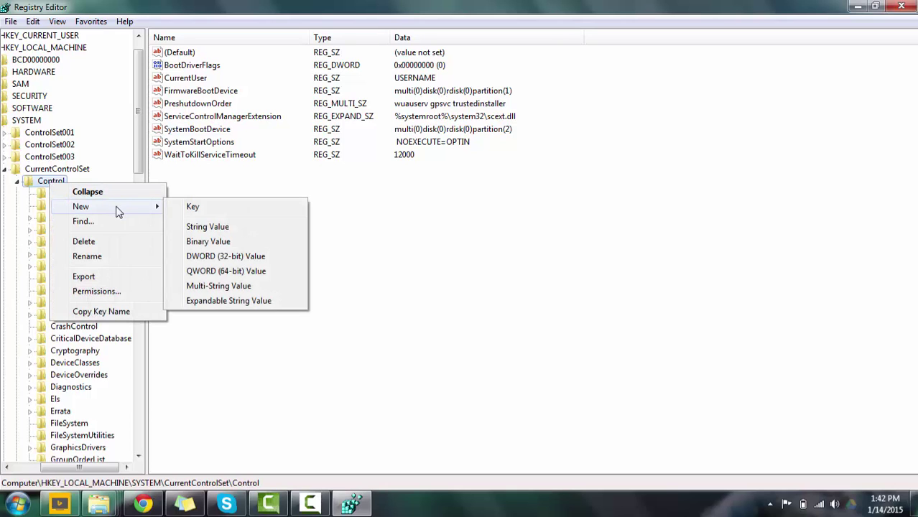
pyautogui.click(189, 209)
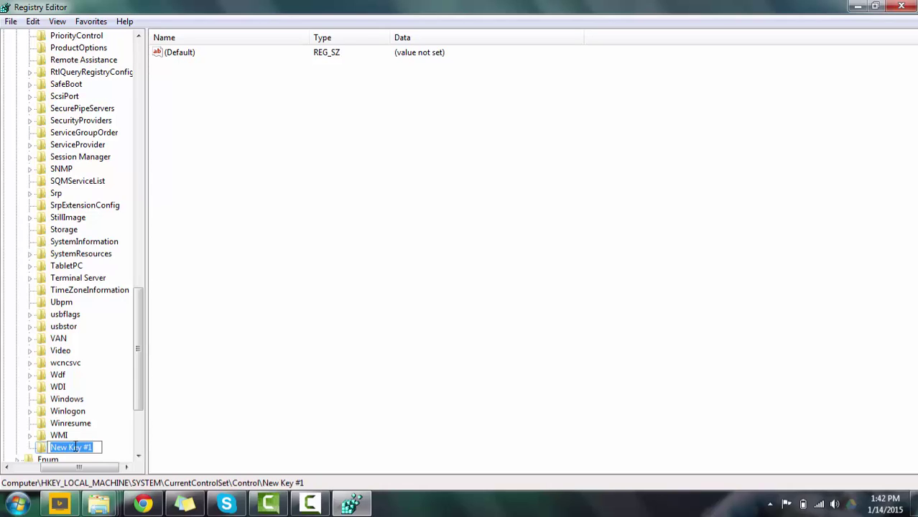
# - Name the new key 'Storage Device Policies' with each word capitalised
pyautogui.write('storage')
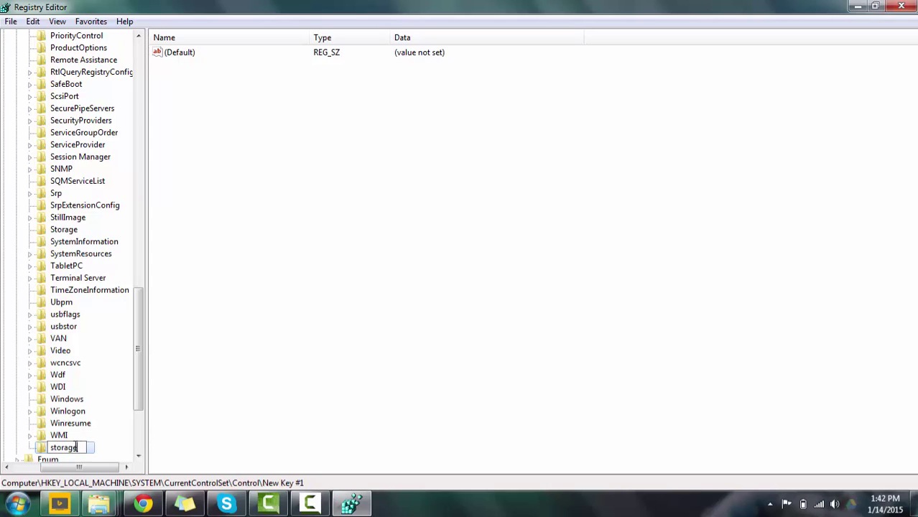
pyautogui.write(' device policies')
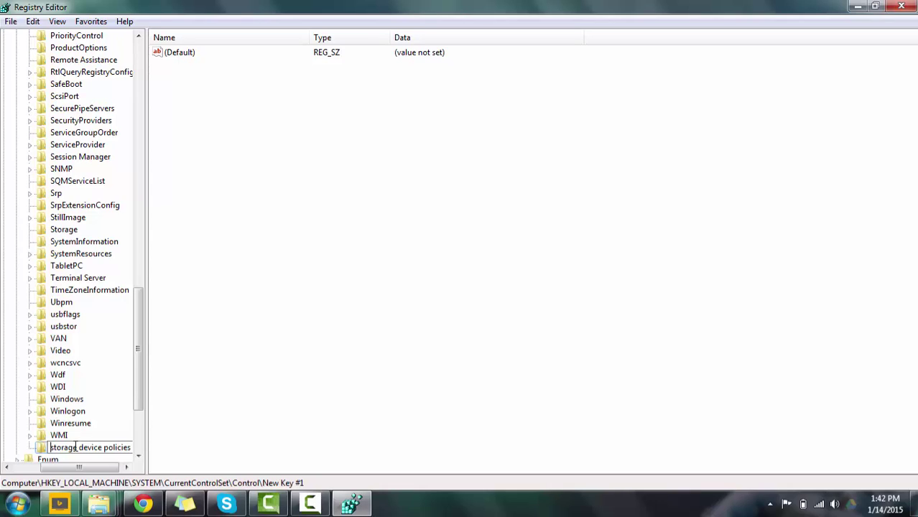
pyautogui.press('Delete')
pyautogui.write('S')
pyautogui.click(76, 447)
pyautogui.press('Delete')
pyautogui.write('D')
pyautogui.press('Right')
pyautogui.press('Right')
pyautogui.press('Right')
pyautogui.press('Right')
pyautogui.press('Right')
pyautogui.press('Right')
pyautogui.press('BackSpace')
pyautogui.write('P')
pyautogui.press('Return')
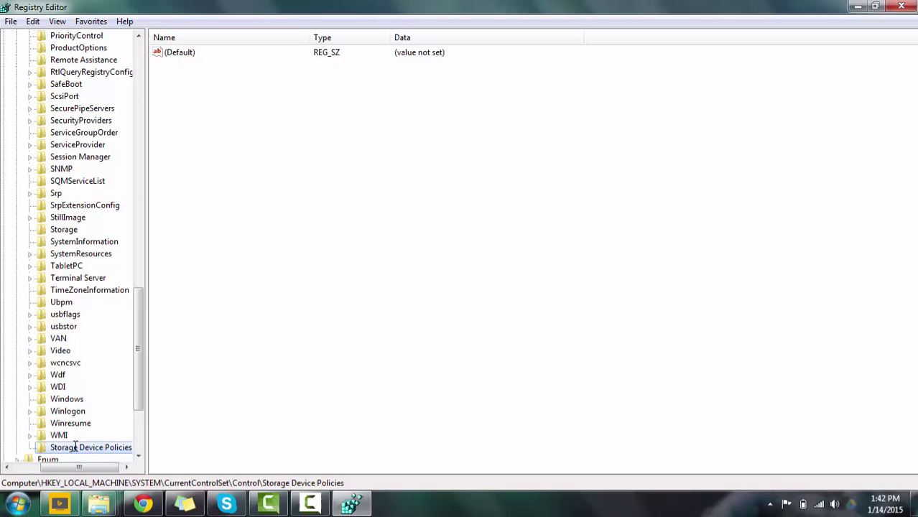
# - Add a DWORD value to Storage Device Policies named 'write protection'
pyautogui.rightClick(76, 447)
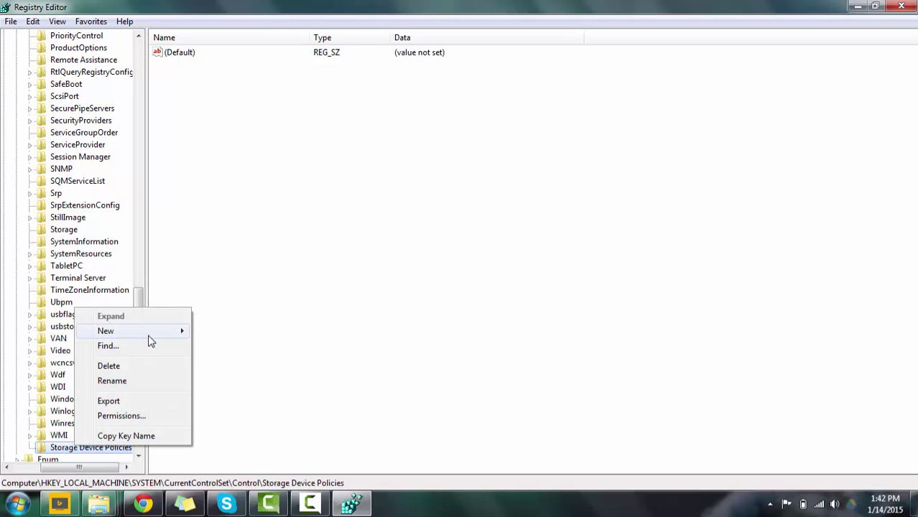
pyautogui.moveTo(148, 338)
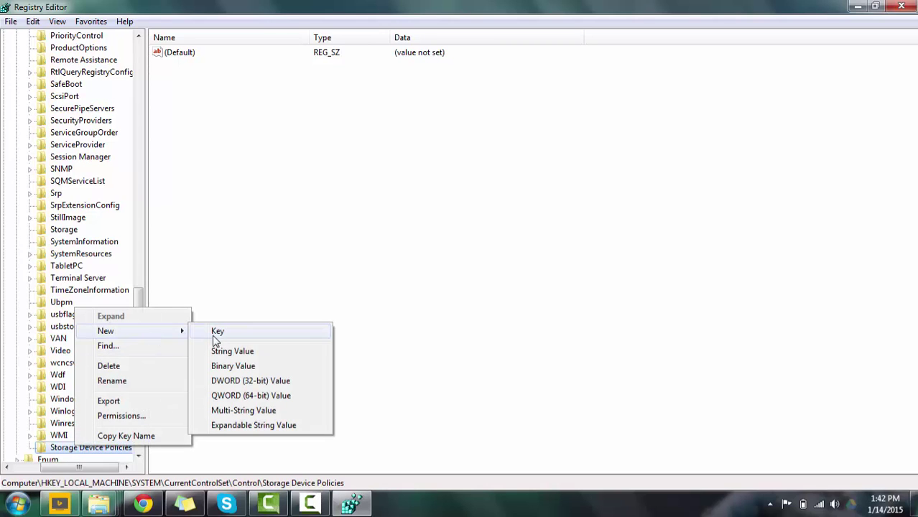
pyautogui.click(245, 383)
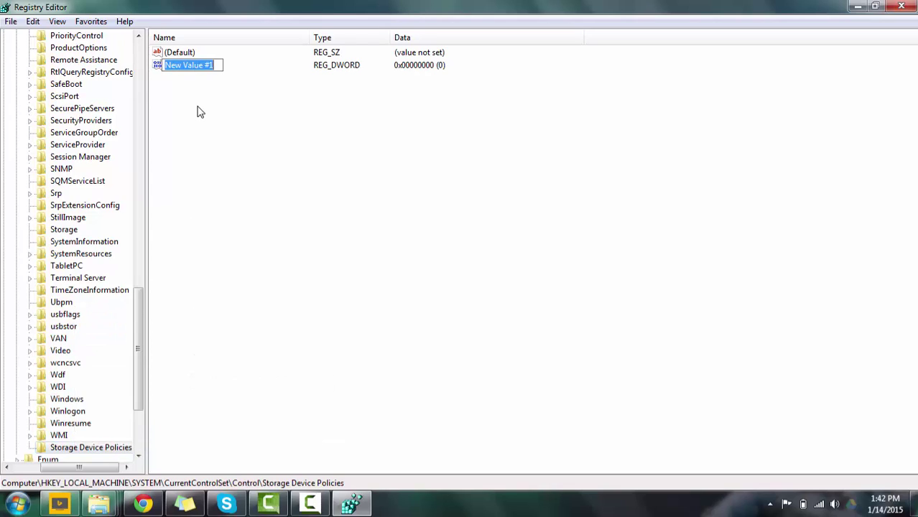
pyautogui.write('w')
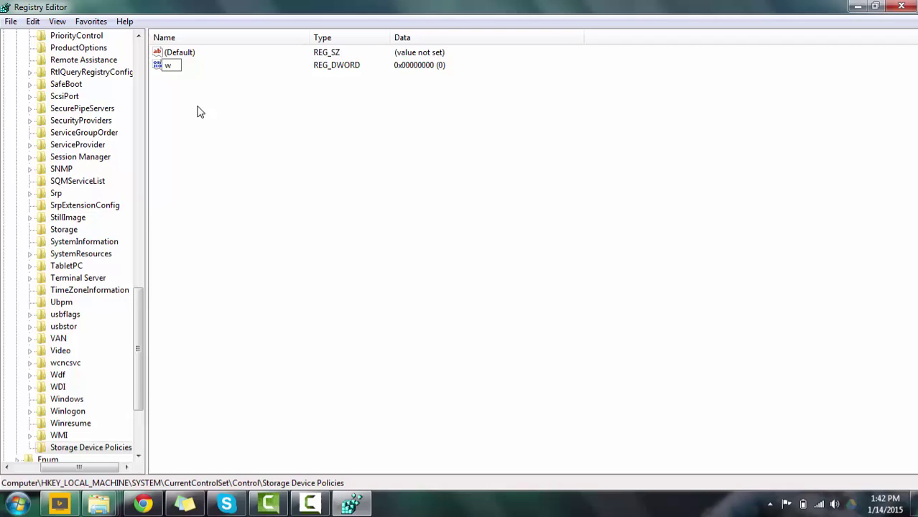
pyautogui.write('rite protection')
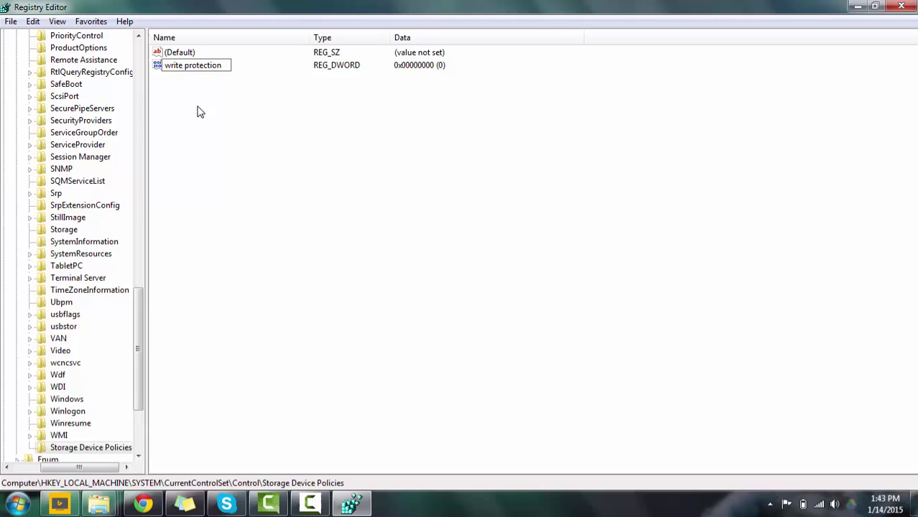
pyautogui.press('Return')
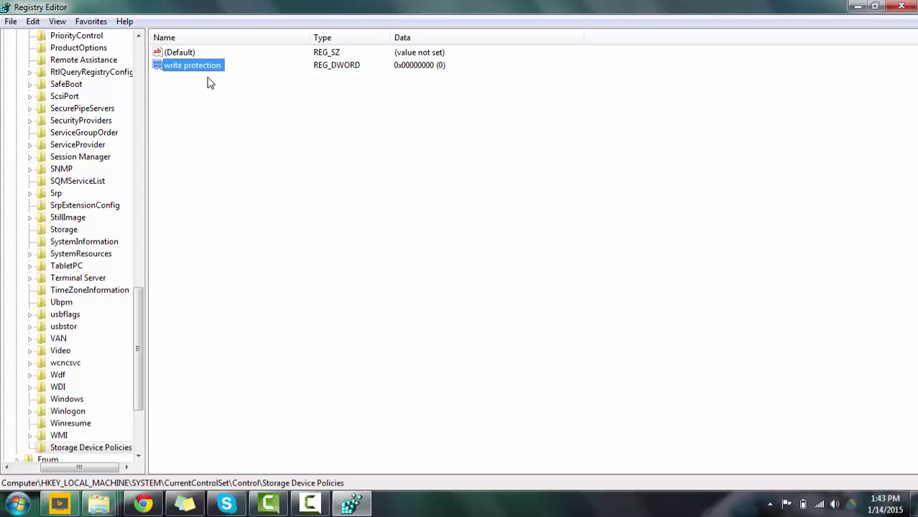
# - Rename the DWORD value from 'write protection' to 'write protect'
pyautogui.click(271, 502)
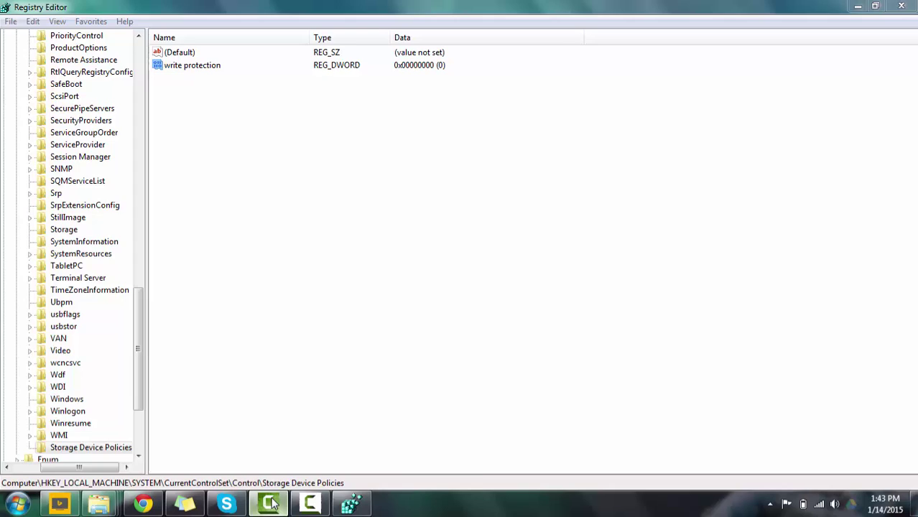
pyautogui.click(270, 503)
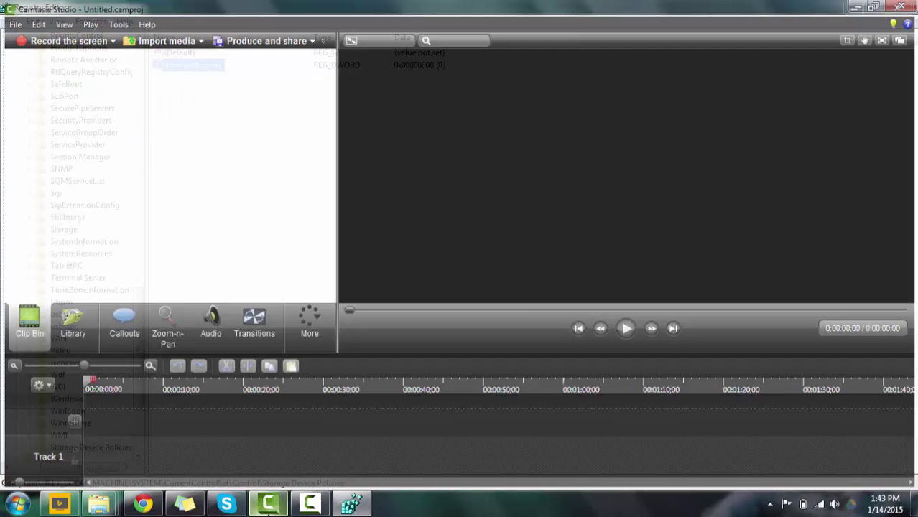
pyautogui.click(321, 508)
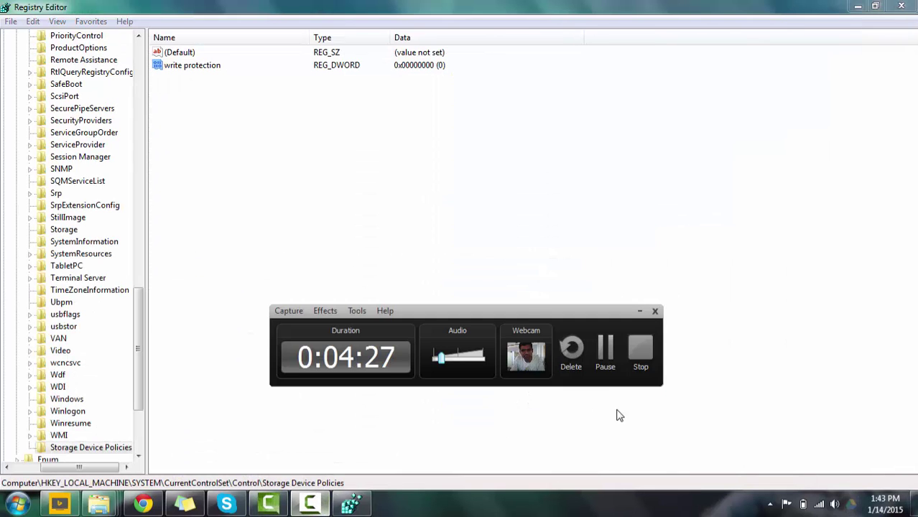
pyautogui.click(607, 367)
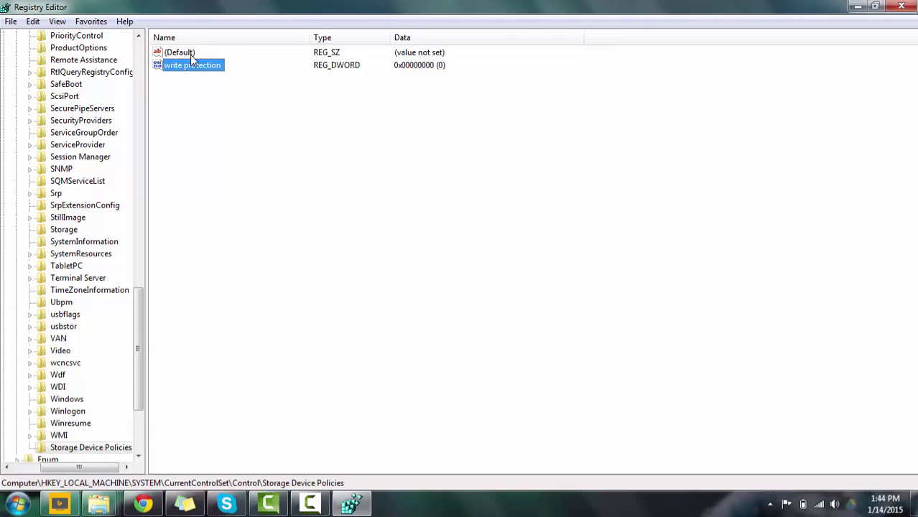
pyautogui.click(212, 66)
pyautogui.press('BackSpace')
pyautogui.press('BackSpace')
pyautogui.press('BackSpace')
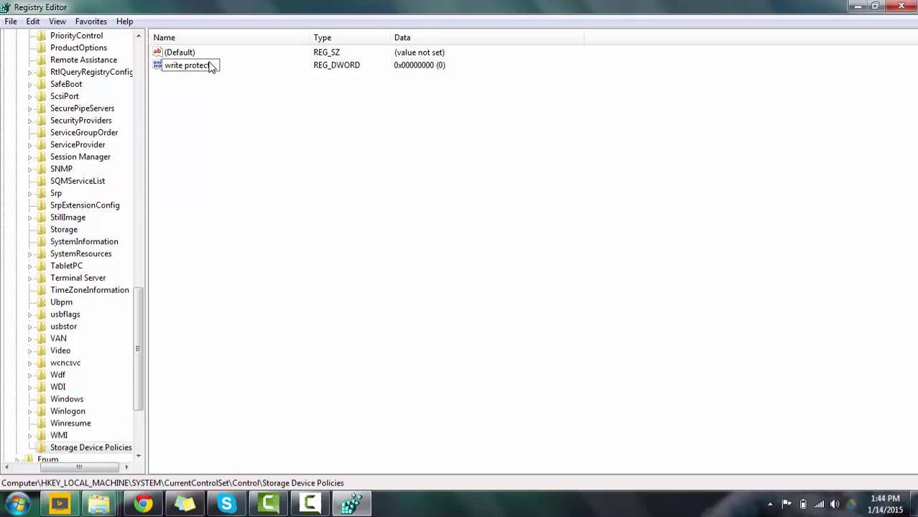
pyautogui.press('Return')
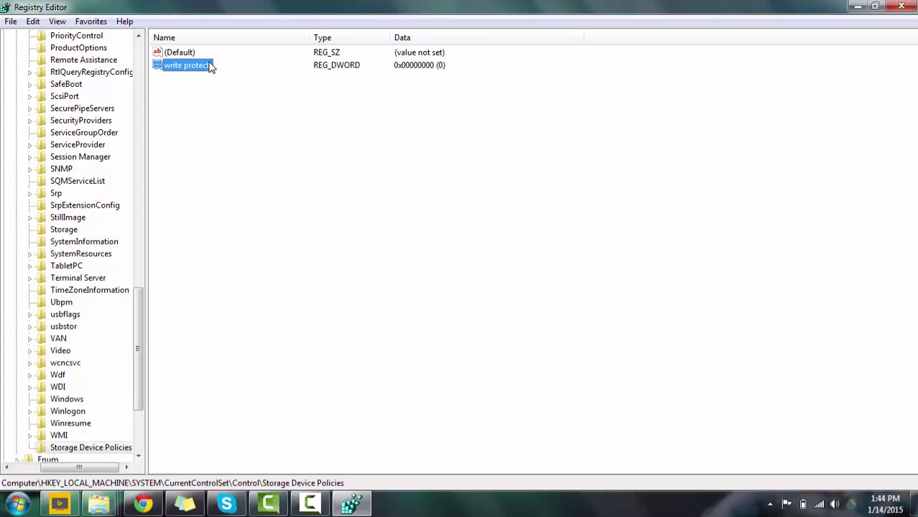
# - Open the write protect value's data and confirm it as 0
pyautogui.rightClick(186, 66)
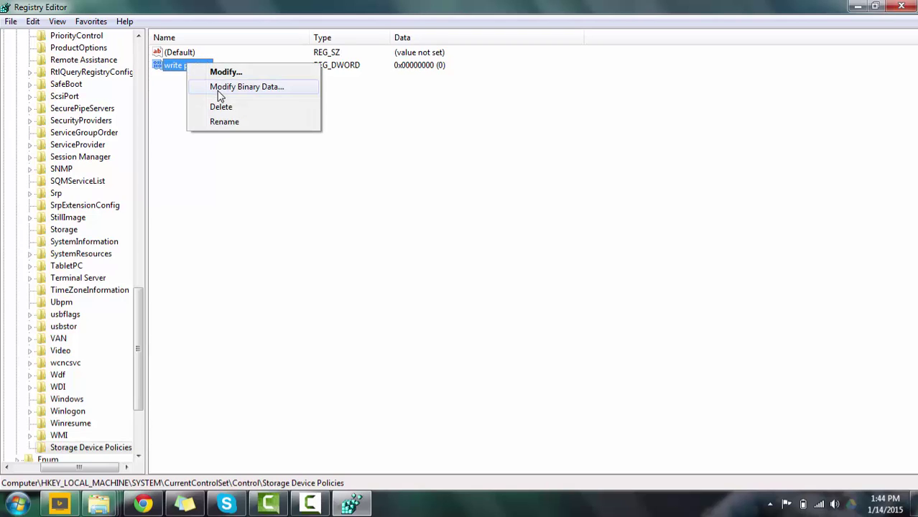
pyautogui.click(181, 69)
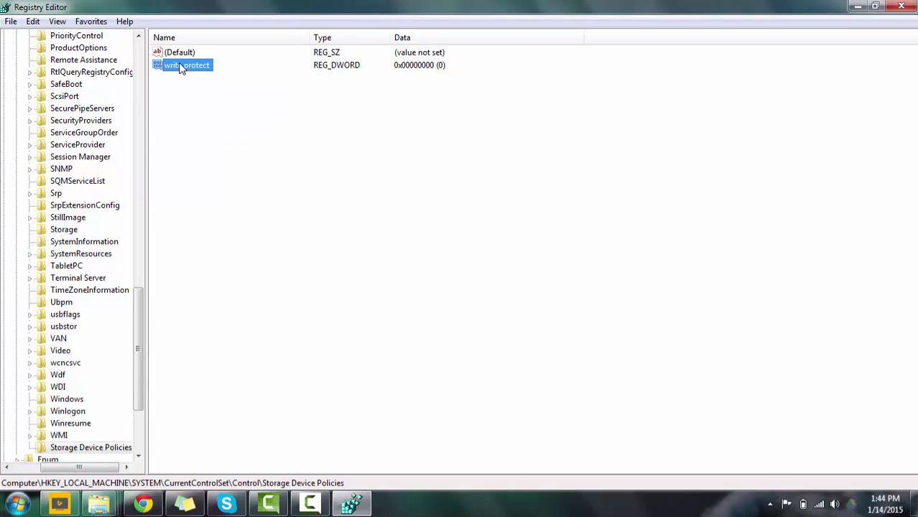
pyautogui.rightClick(180, 65)
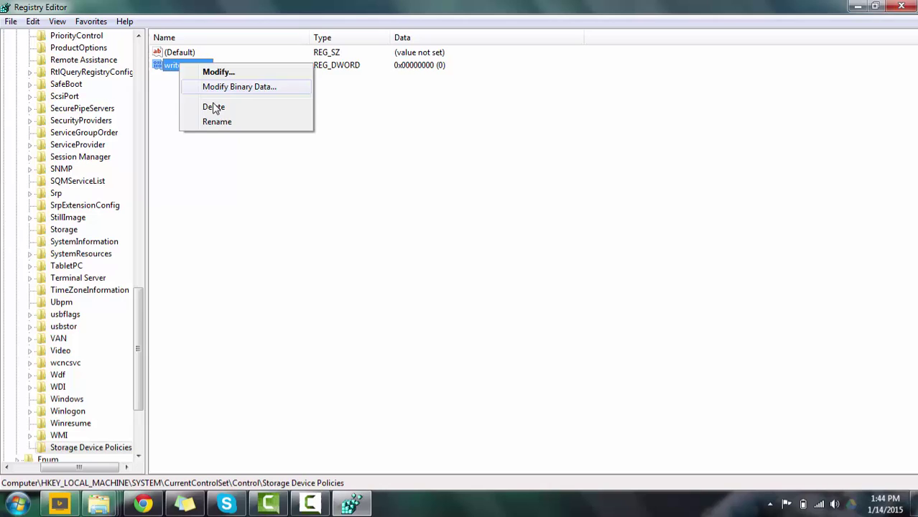
pyautogui.doubleClick(180, 67)
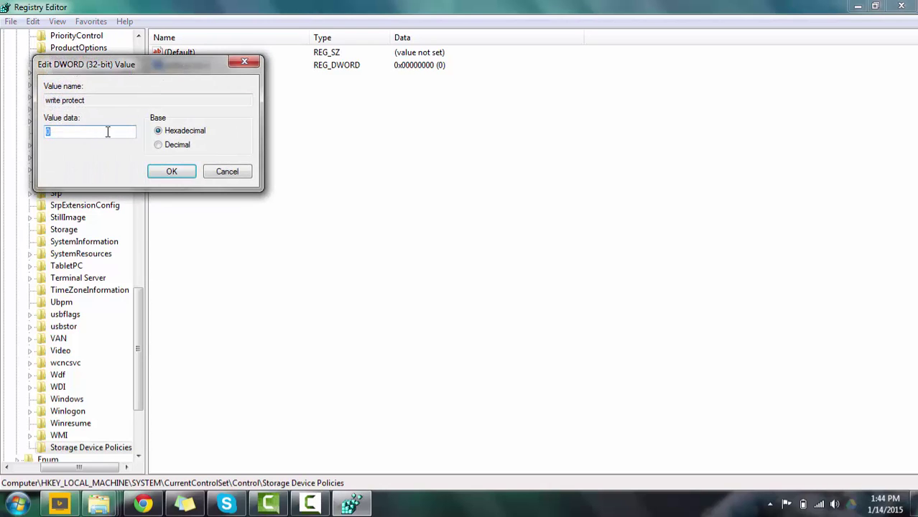
pyautogui.click(172, 173)
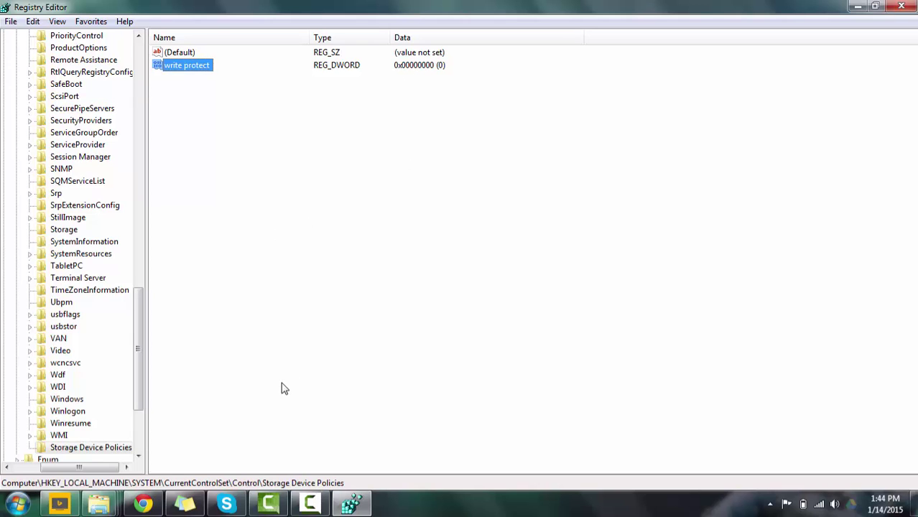
# - Browse from Computer into the portable device's Card > DCIM > Camera folder
pyautogui.press('super')
pyautogui.press('super+e')
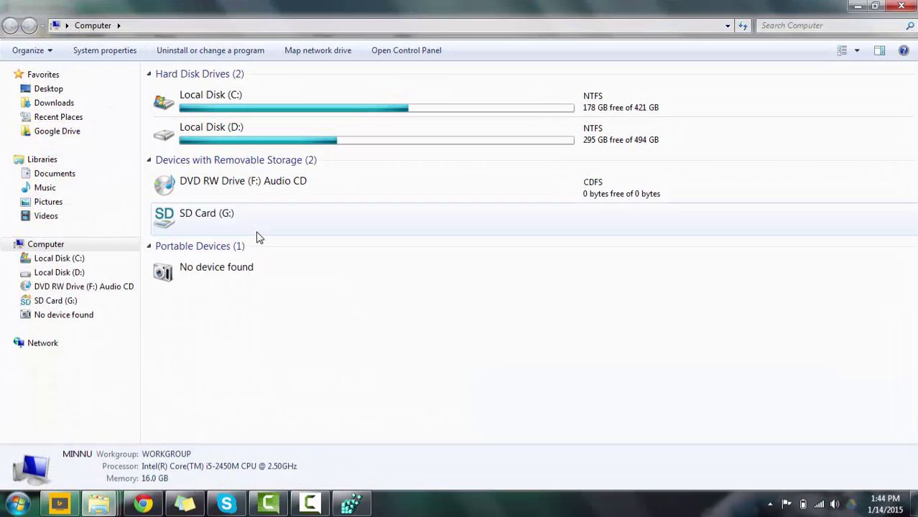
pyautogui.doubleClick(264, 214)
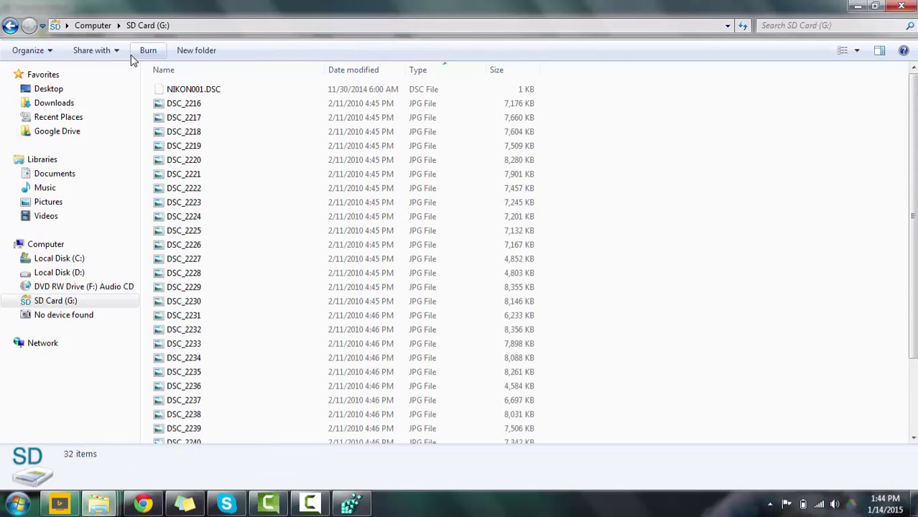
pyautogui.press('BackSpace')
pyautogui.doubleClick(235, 287)
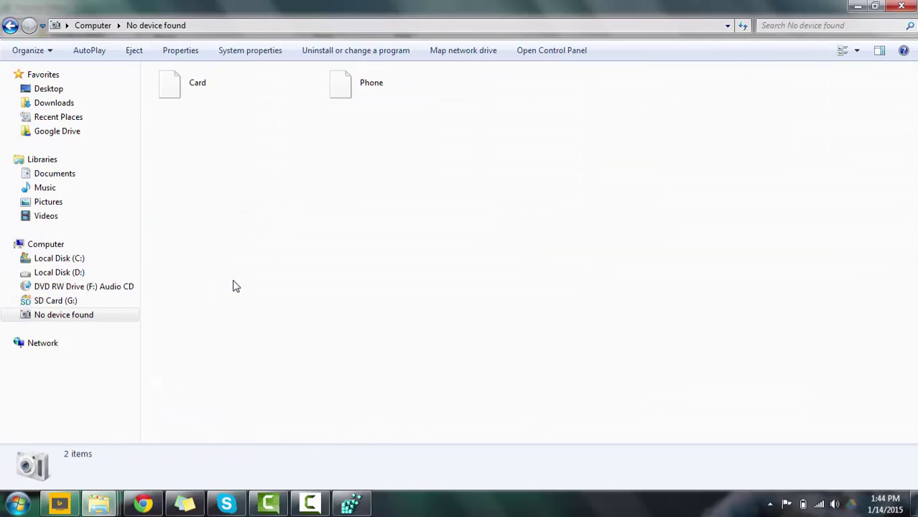
pyautogui.doubleClick(171, 83)
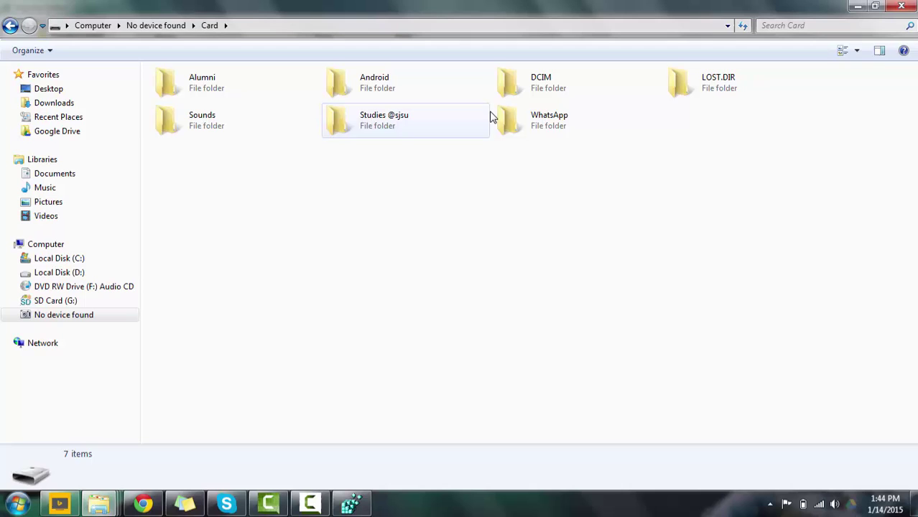
pyautogui.doubleClick(544, 86)
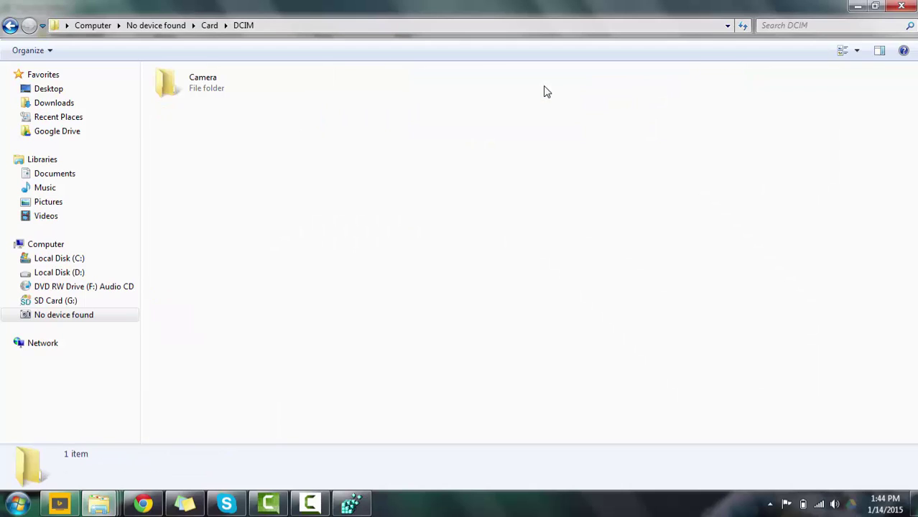
pyautogui.doubleClick(216, 83)
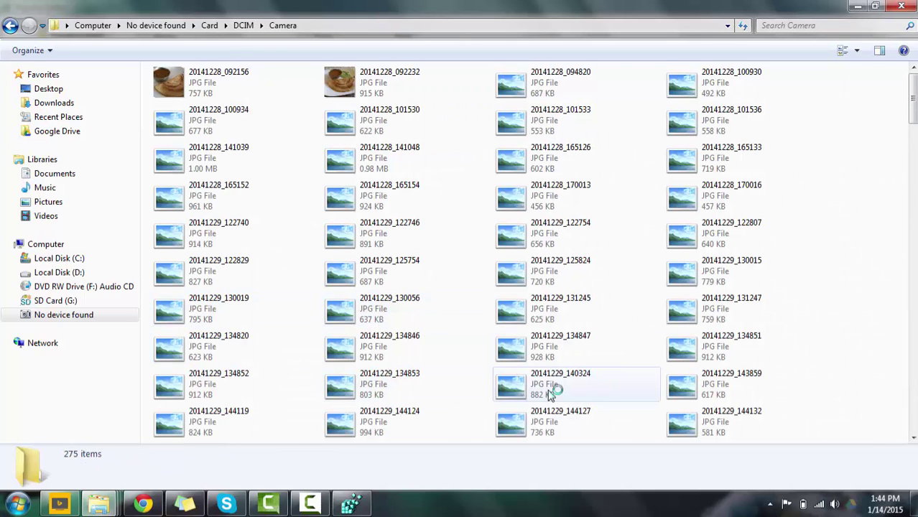
# - Permanently delete photo 20141228_092156, leaving 458 items
pyautogui.click(223, 93)
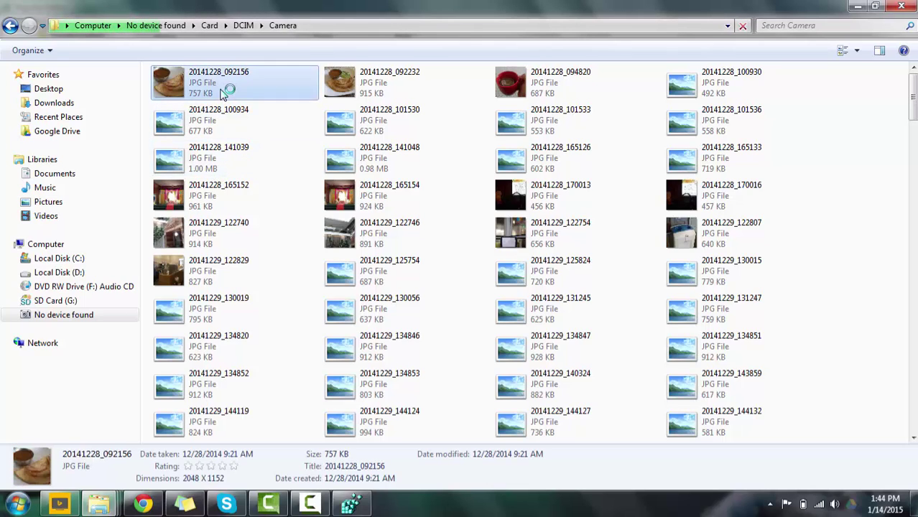
pyautogui.press('Delete')
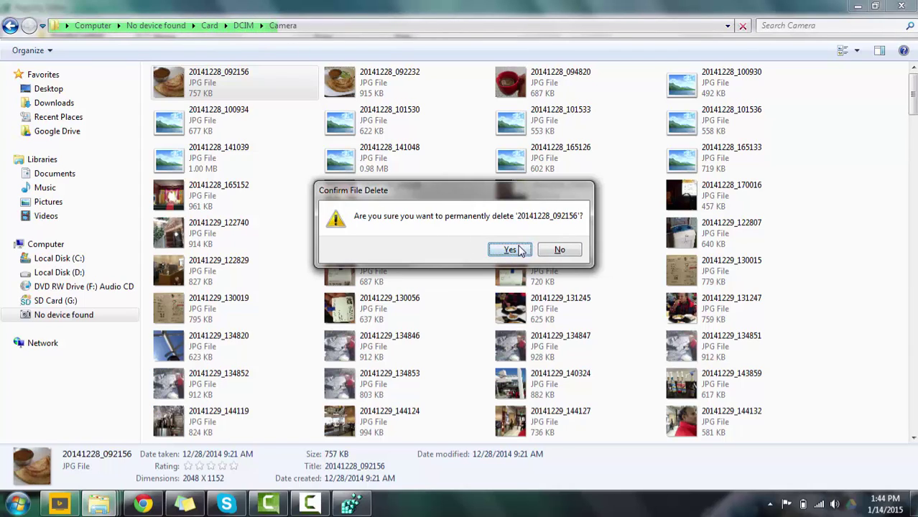
pyautogui.click(517, 250)
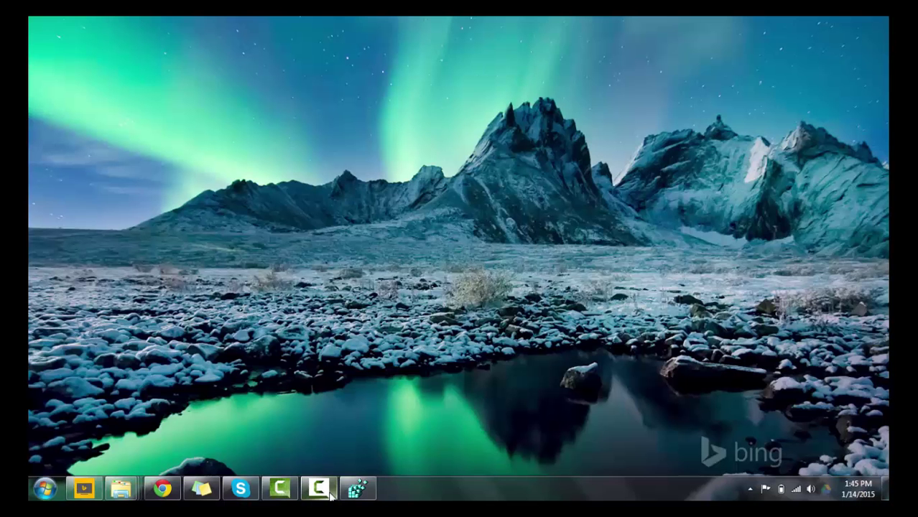
pyautogui.moveTo(322, 511)
pyautogui.click(318, 488)
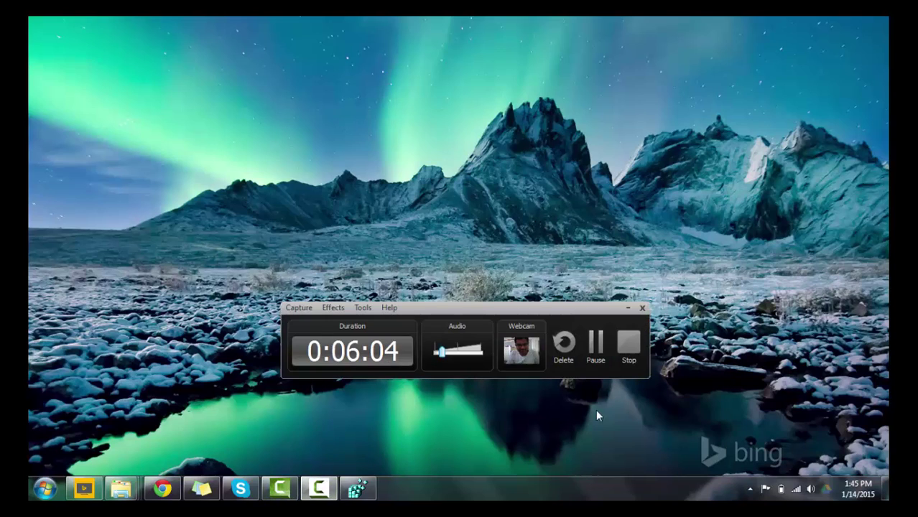